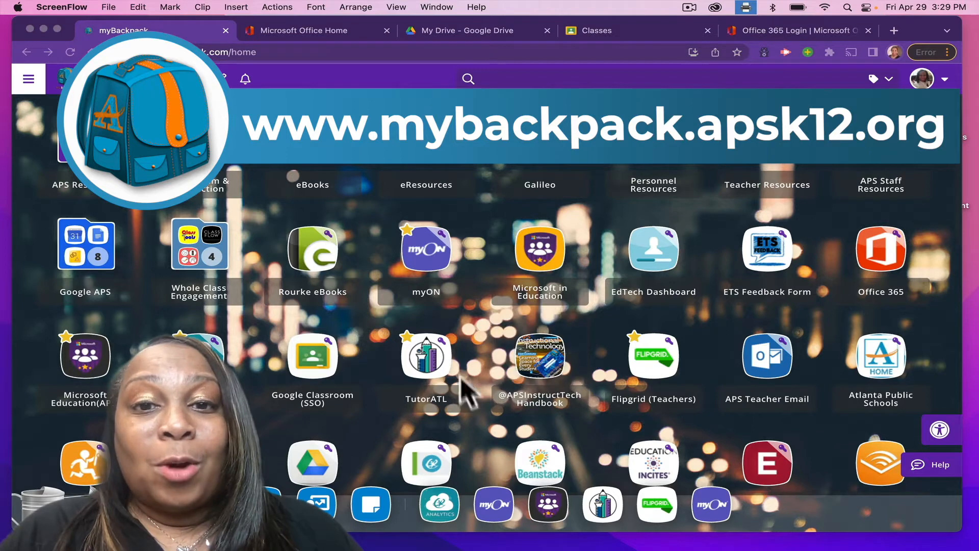
# Open Office 365 from the myBackpack portal and launch the Class Notebook app.
pyautogui.click(872, 234)
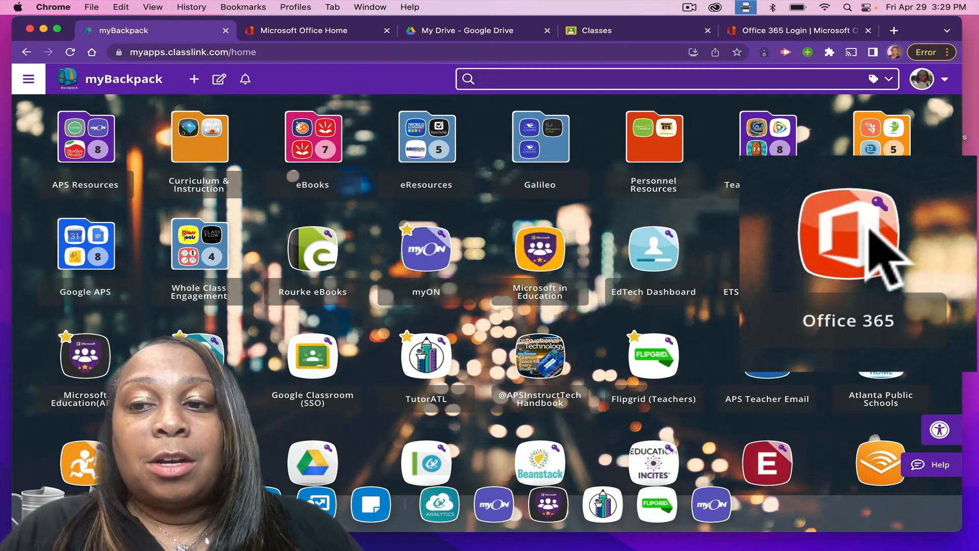
pyautogui.click(886, 259)
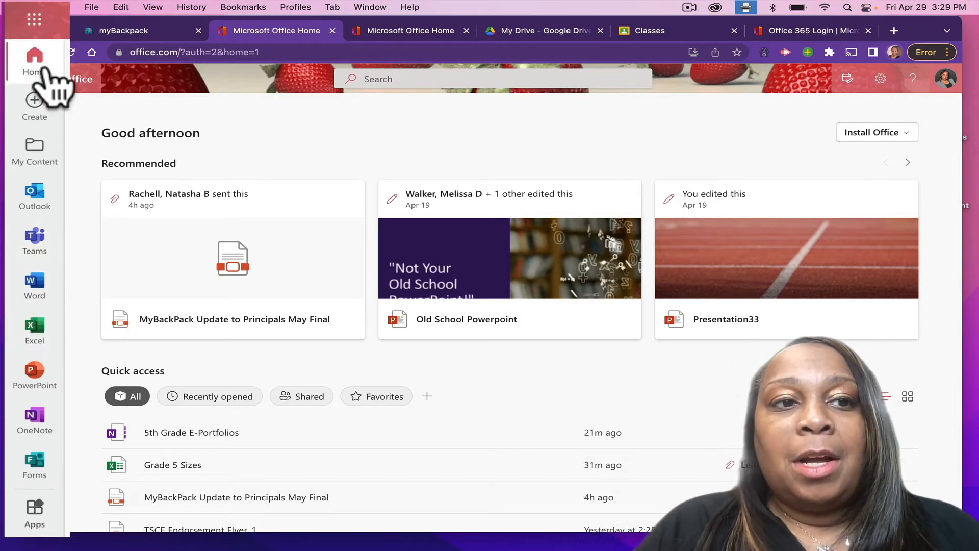
pyautogui.click(33, 20)
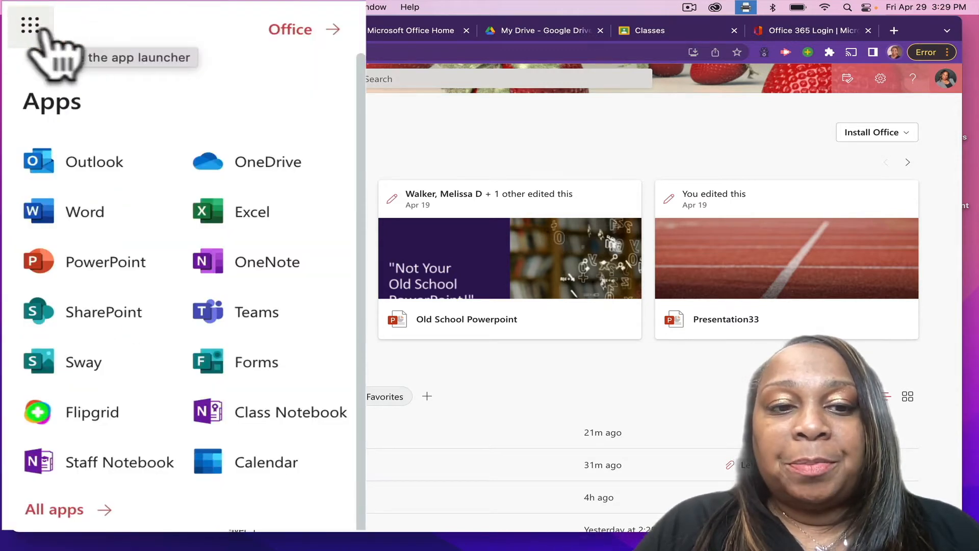
pyautogui.click(264, 412)
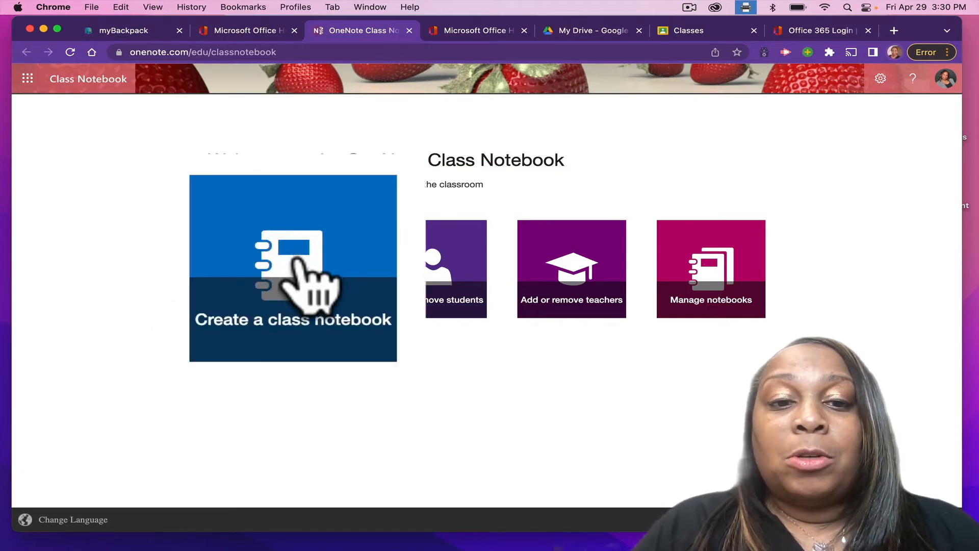
# Start a new class notebook and name it 2022-23.
pyautogui.click(290, 281)
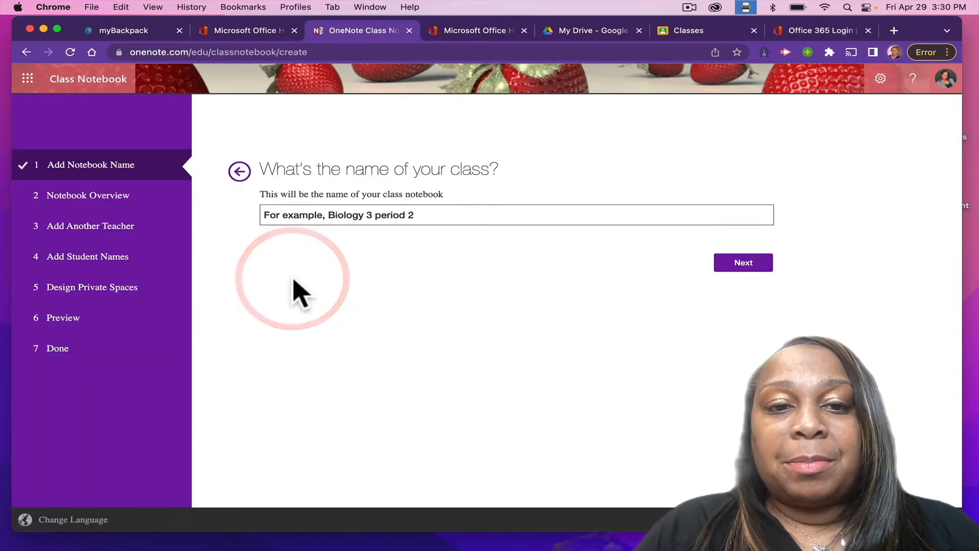
pyautogui.click(317, 215)
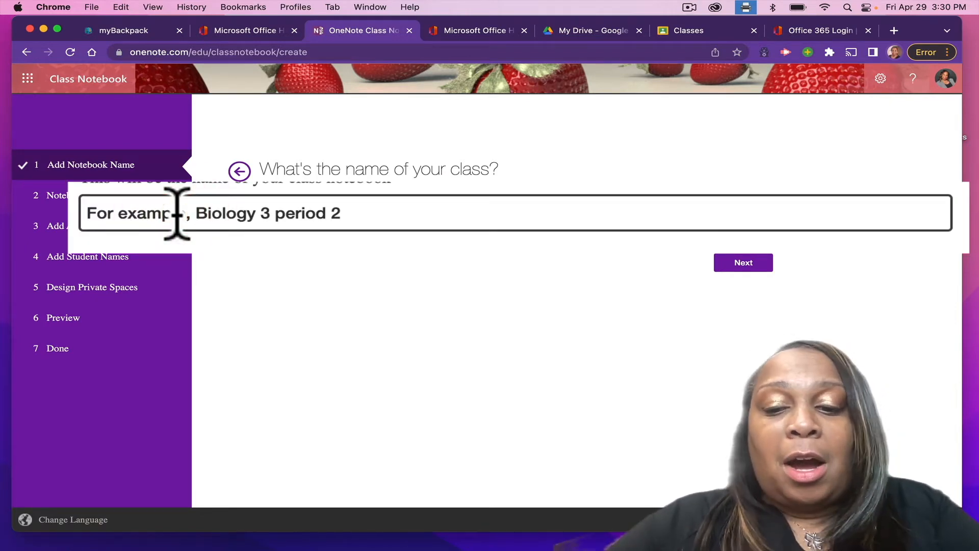
pyautogui.write('2022')
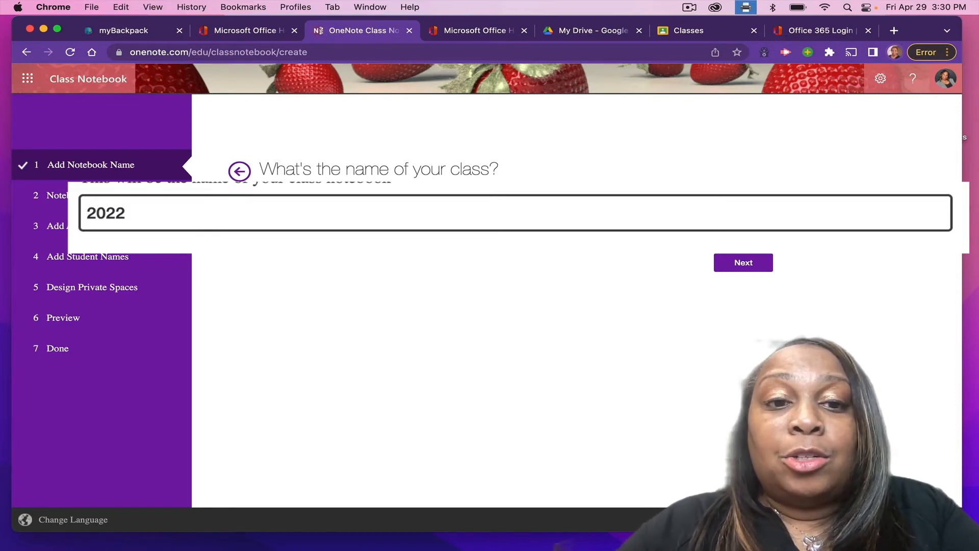
pyautogui.write('-23')
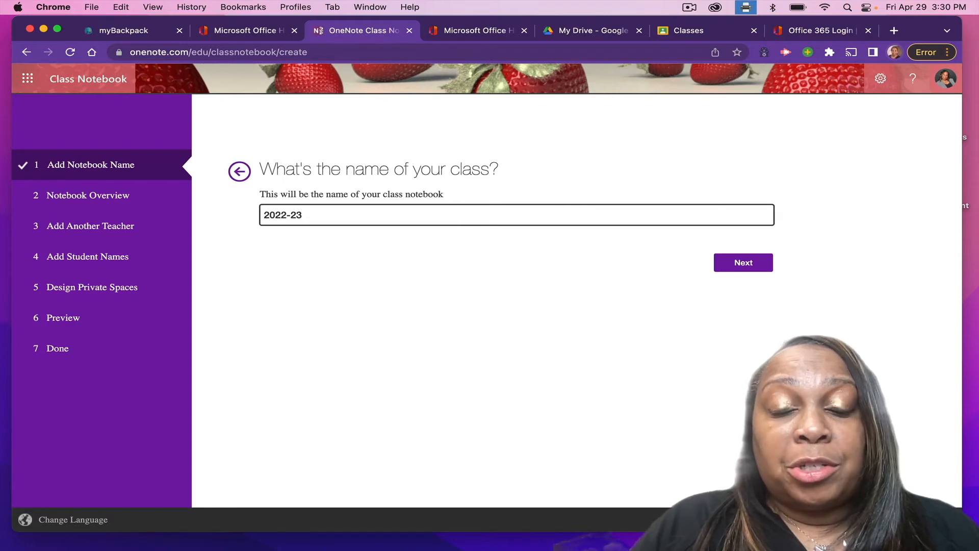
pyautogui.click(752, 264)
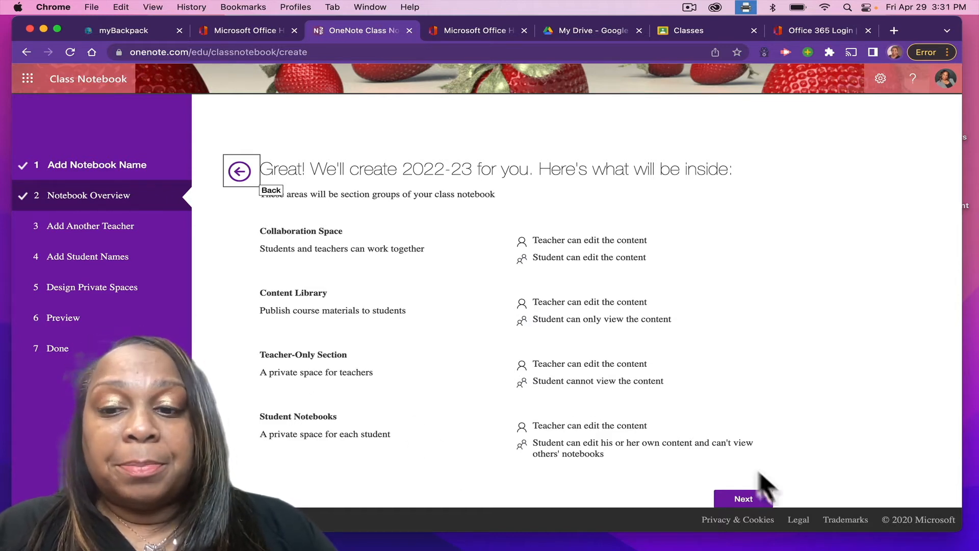
# Accept the notebook overview and continue without adding another teacher or any student names.
pyautogui.click(744, 498)
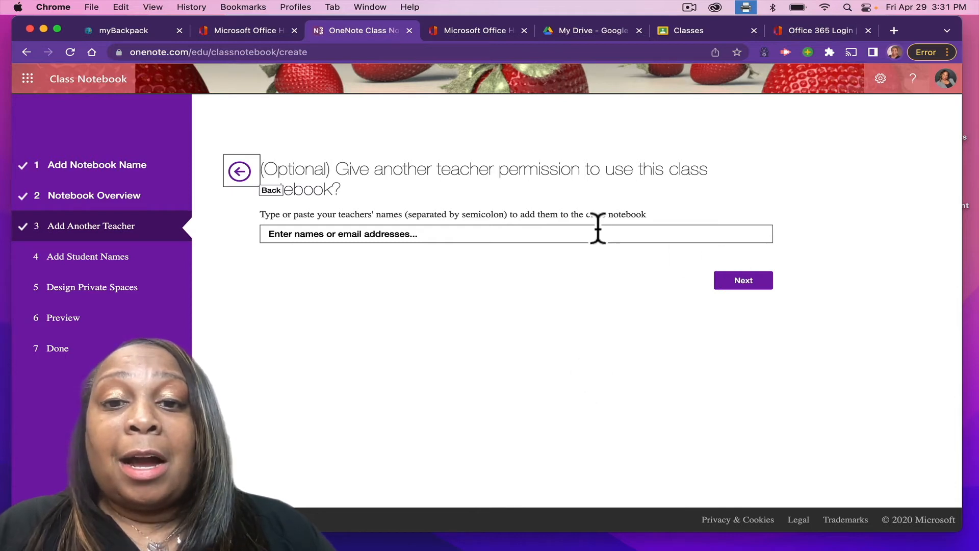
pyautogui.click(724, 284)
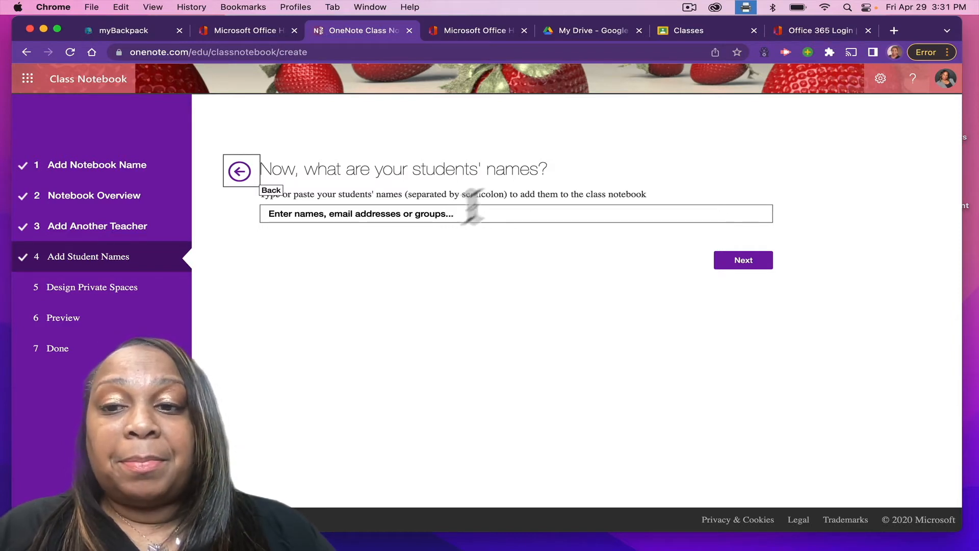
pyautogui.click(736, 264)
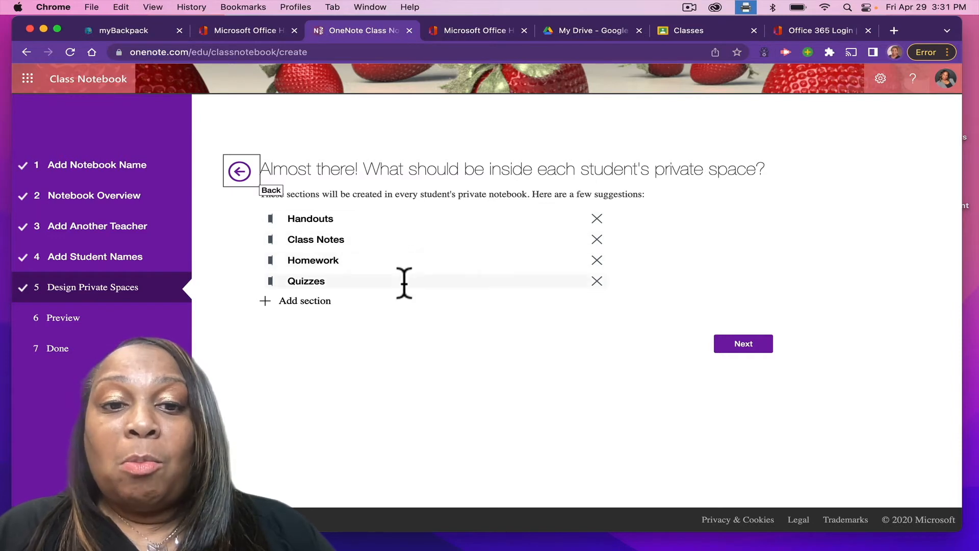
# Add Projects and Writing sections to each student's private space, keeping the suggested sections, and continue to the preview.
pyautogui.click(315, 302)
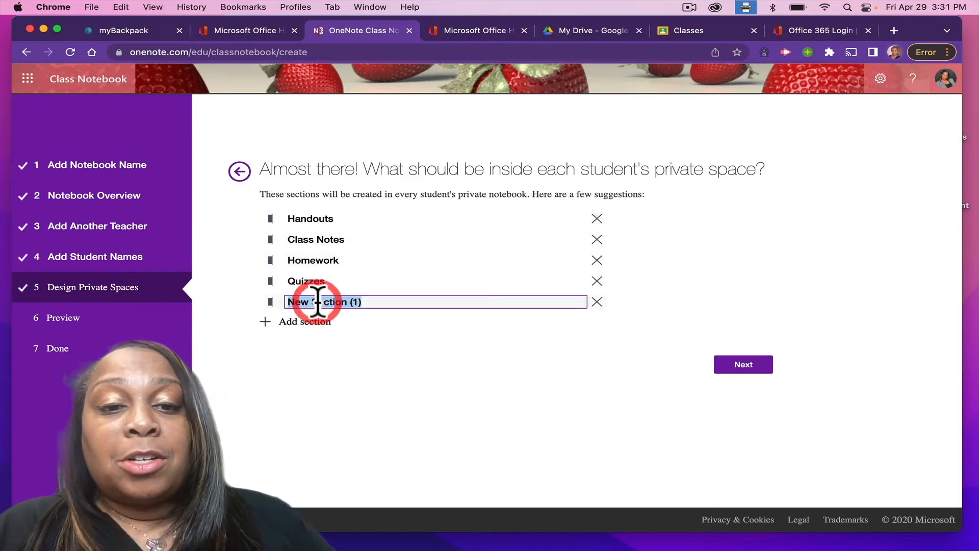
pyautogui.write('Projects')
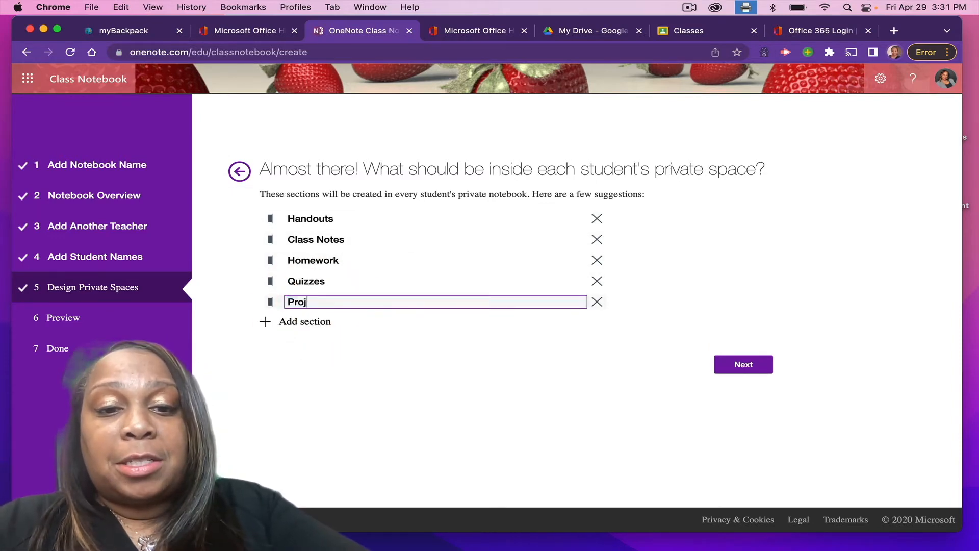
pyautogui.click(290, 330)
pyautogui.write('Wri')
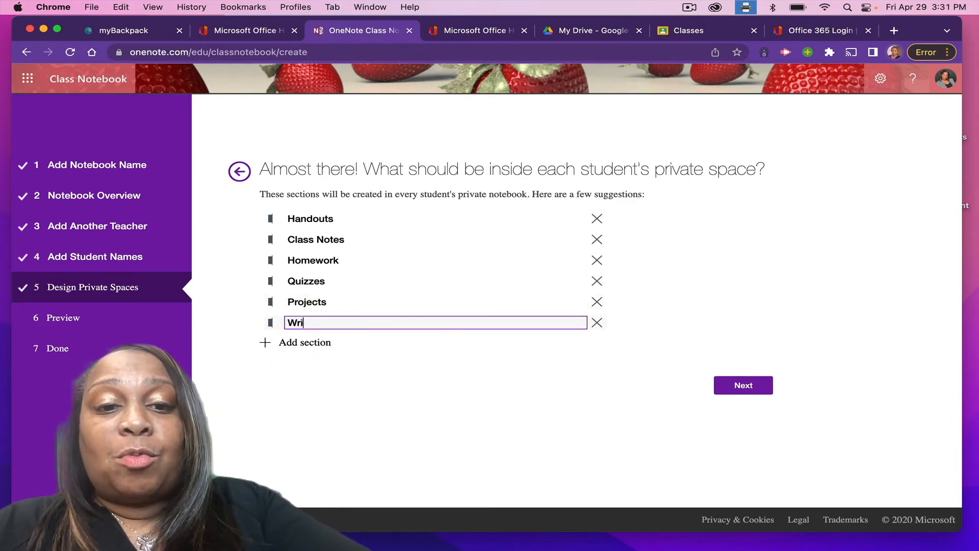
pyautogui.write('ting')
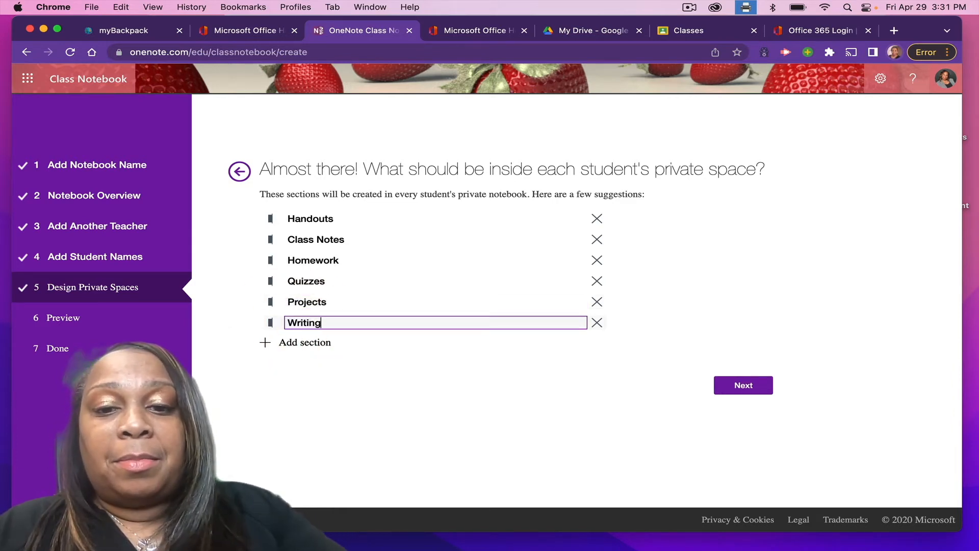
pyautogui.click(744, 387)
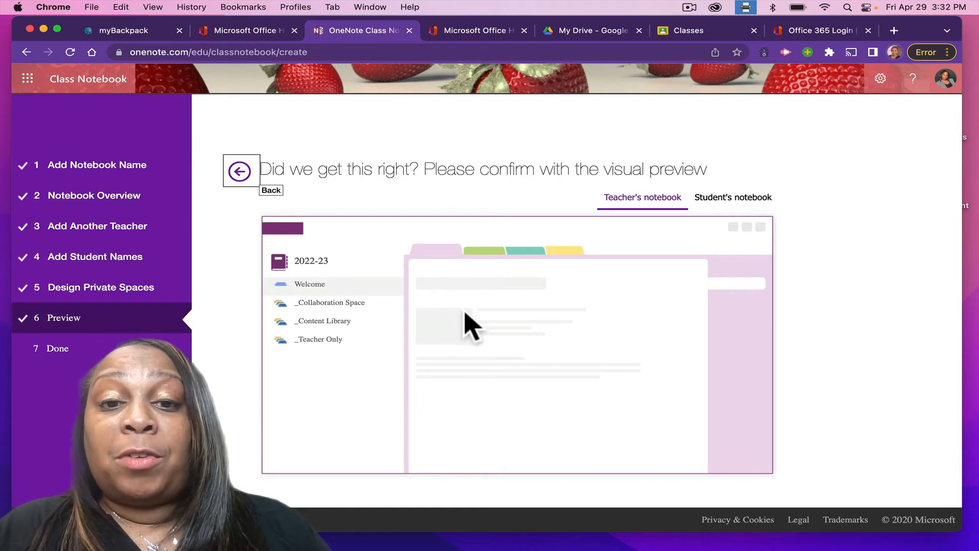
# Preview the student's version of the notebook and create the class notebook.
pyautogui.click(712, 201)
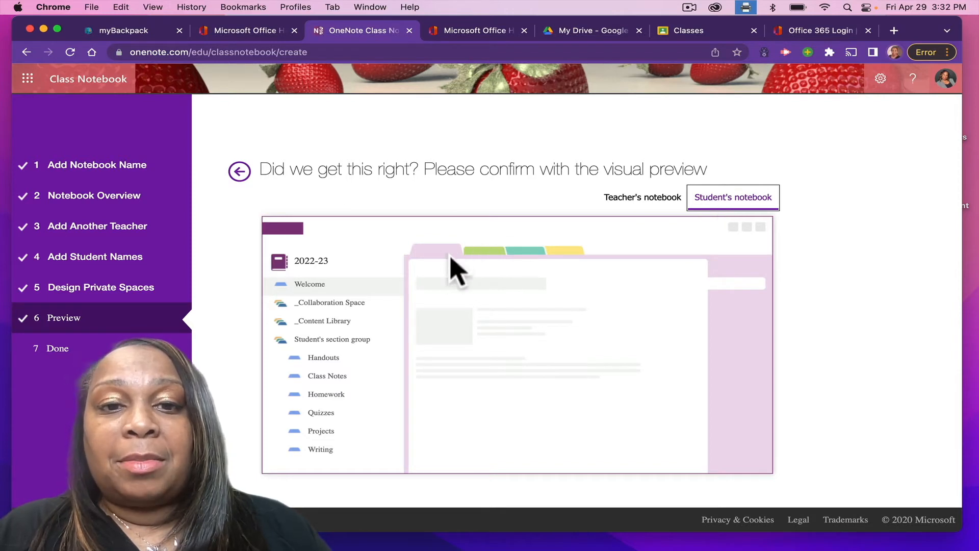
pyautogui.scroll(-2, 456, 280)
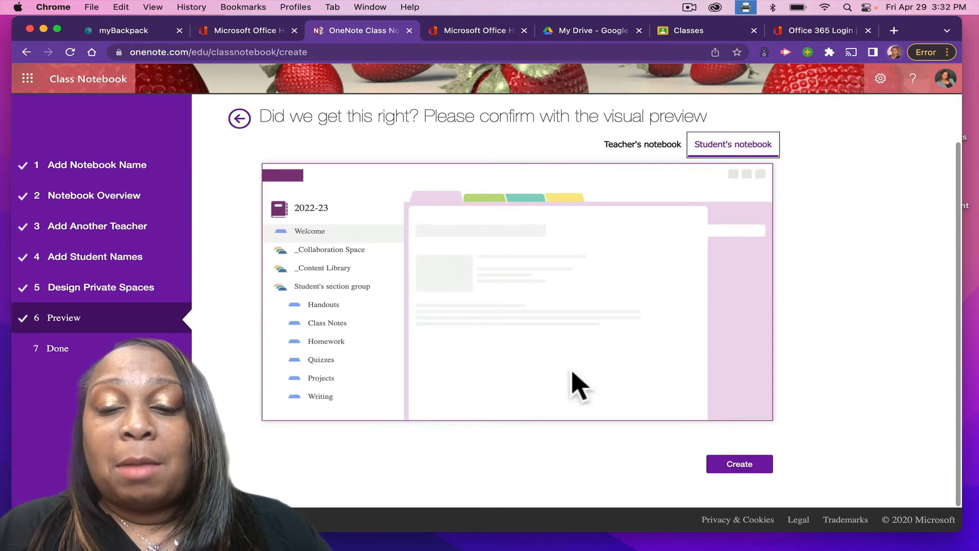
pyautogui.click(735, 466)
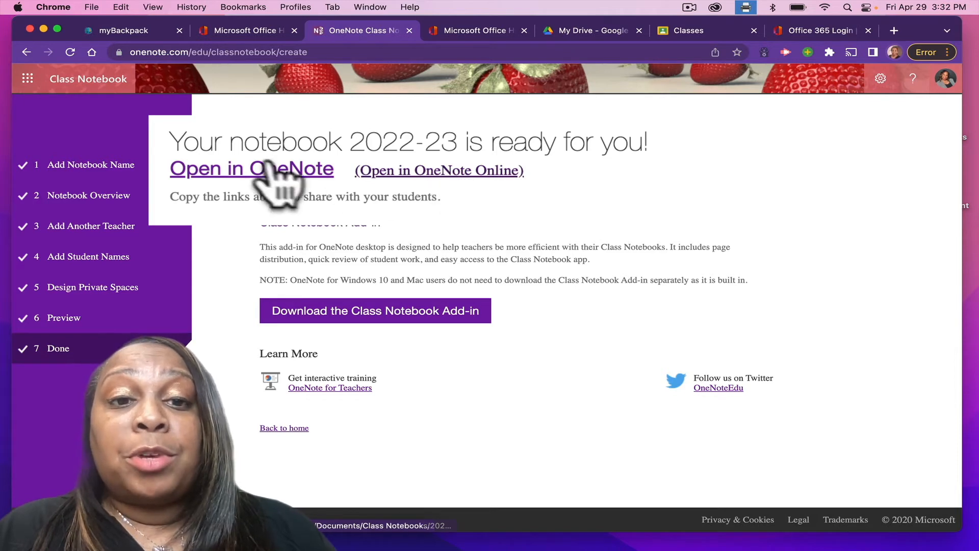
# Open the new notebook in OneNote Online and add a page titled Writing to the section inside the _Teacher Only group.
pyautogui.click(419, 174)
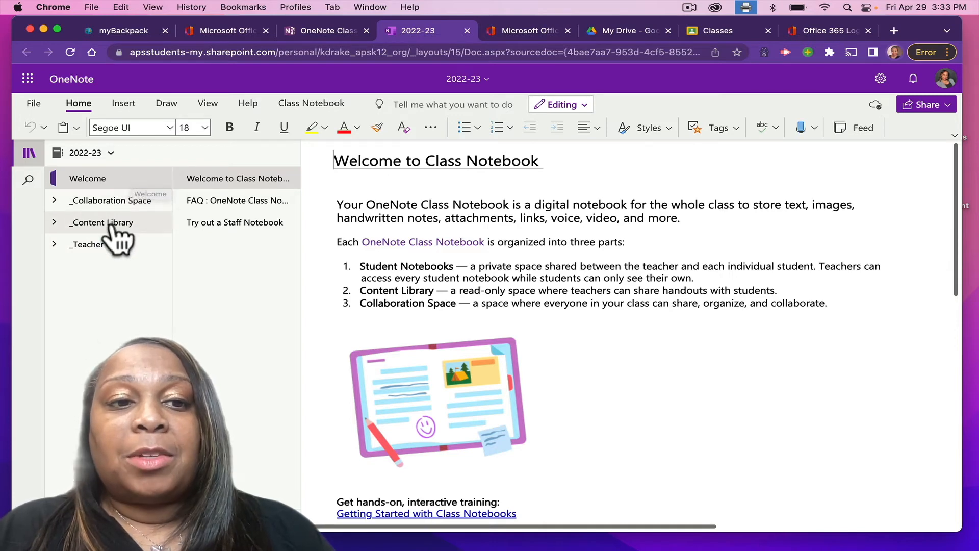
pyautogui.click(56, 243)
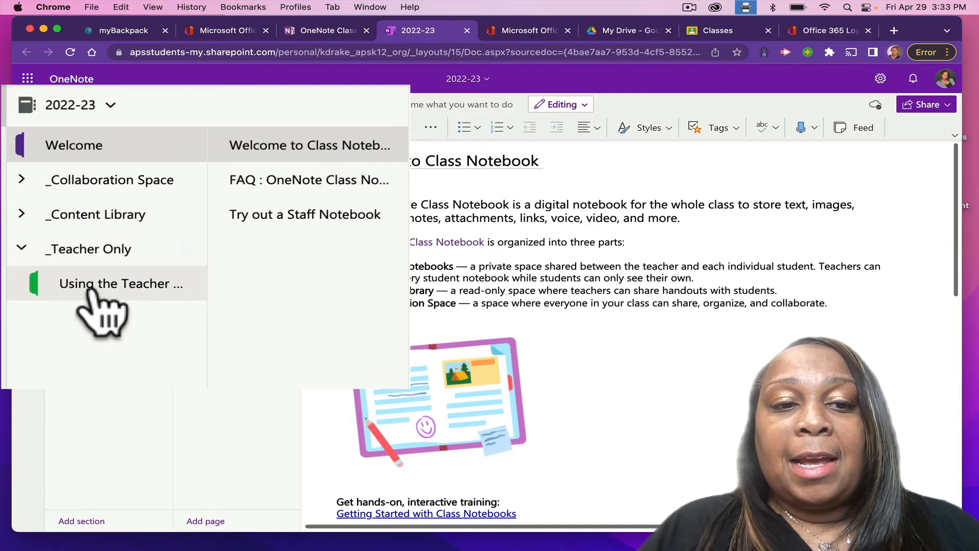
pyautogui.click(97, 268)
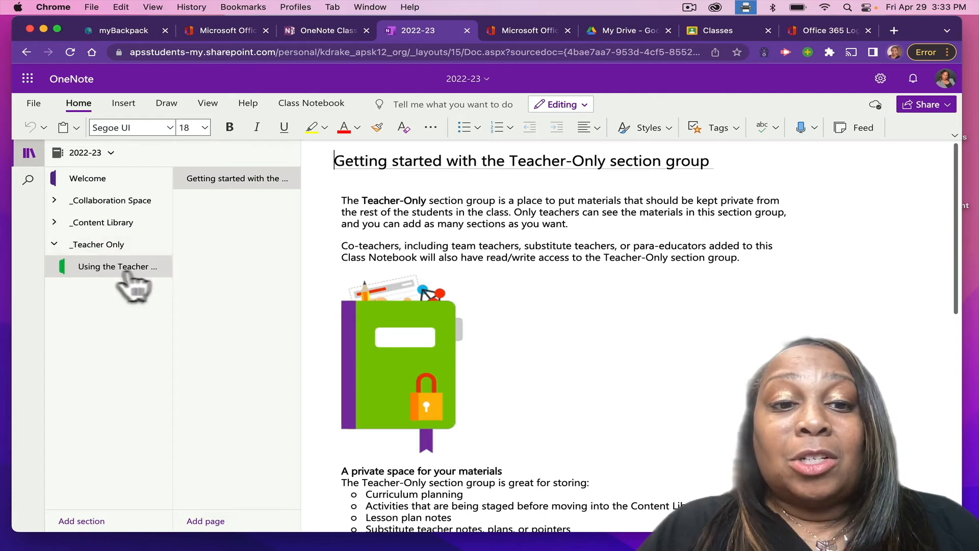
pyautogui.click(209, 519)
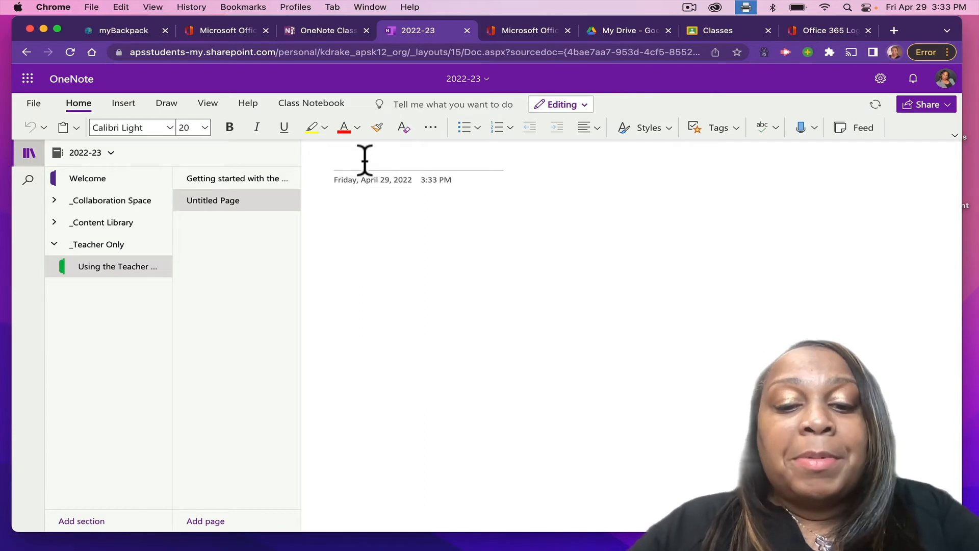
pyautogui.write('Writing')
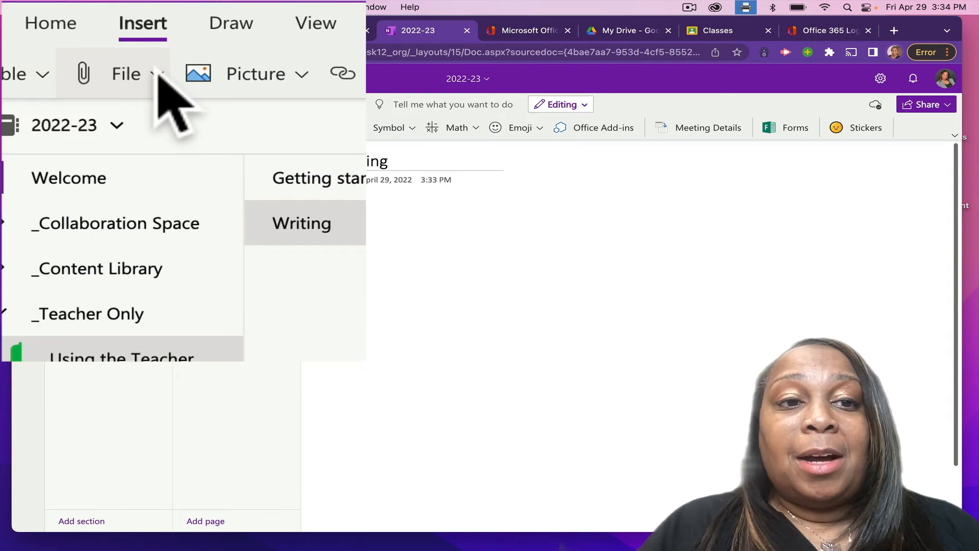
# Insert the A Year in Writing PDF from the Desktop folder as a file printout on the Writing page.
pyautogui.click(155, 74)
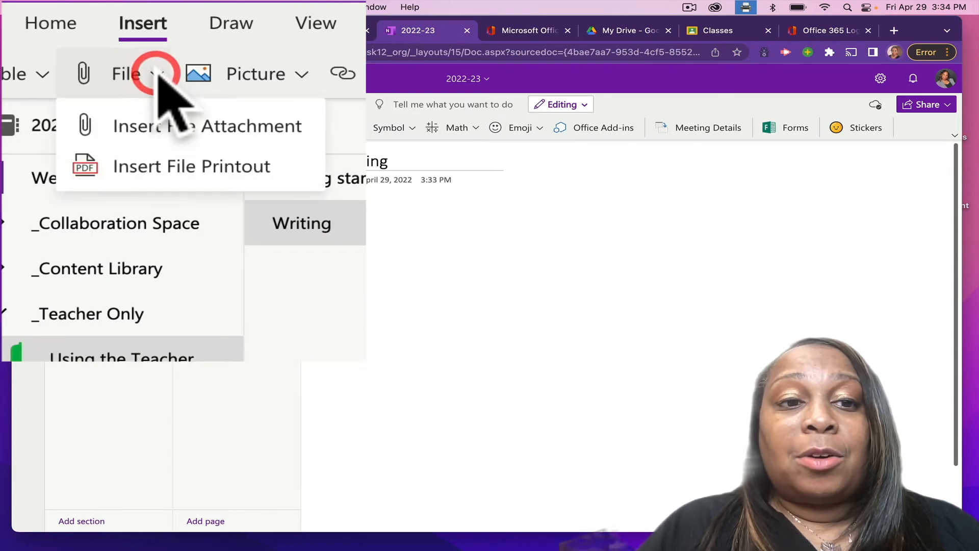
pyautogui.click(170, 165)
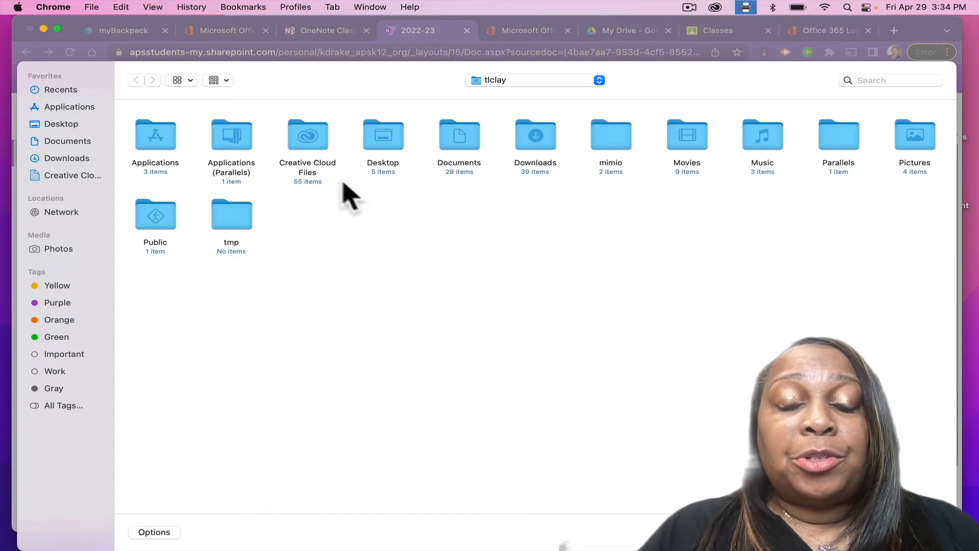
pyautogui.click(387, 145)
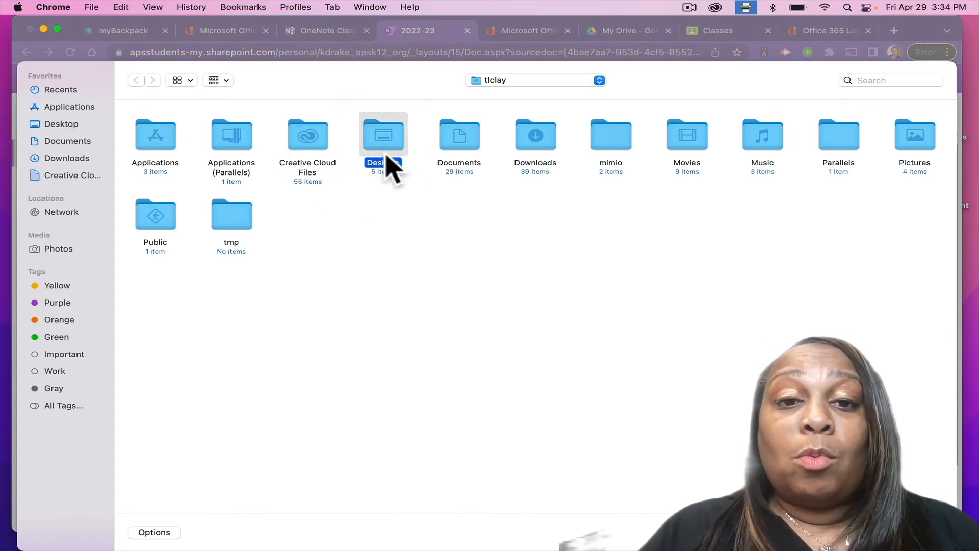
pyautogui.doubleClick(388, 145)
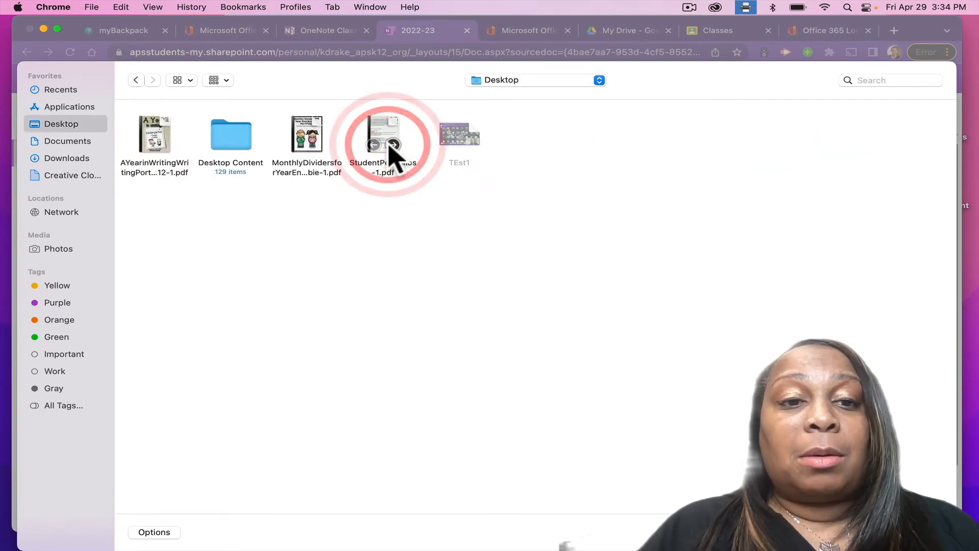
pyautogui.doubleClick(236, 140)
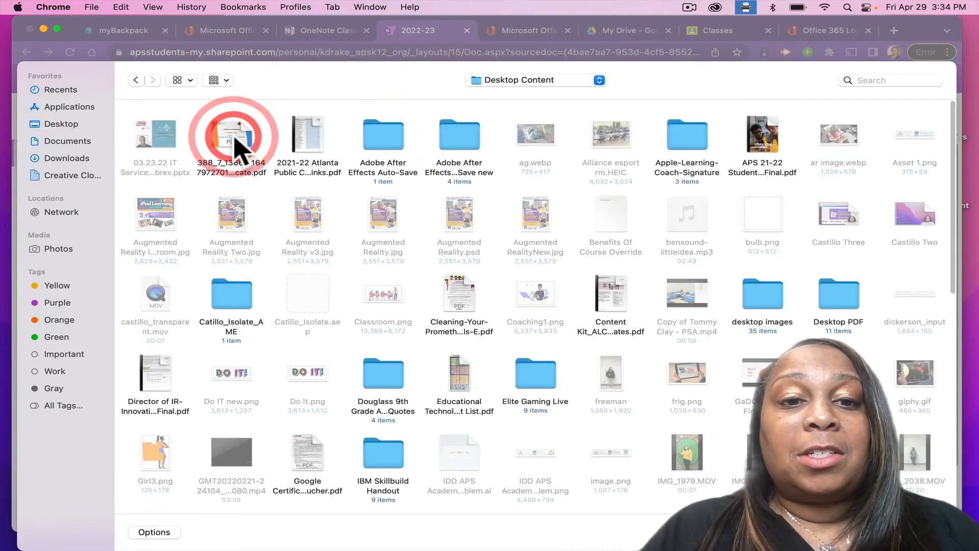
pyautogui.click(136, 81)
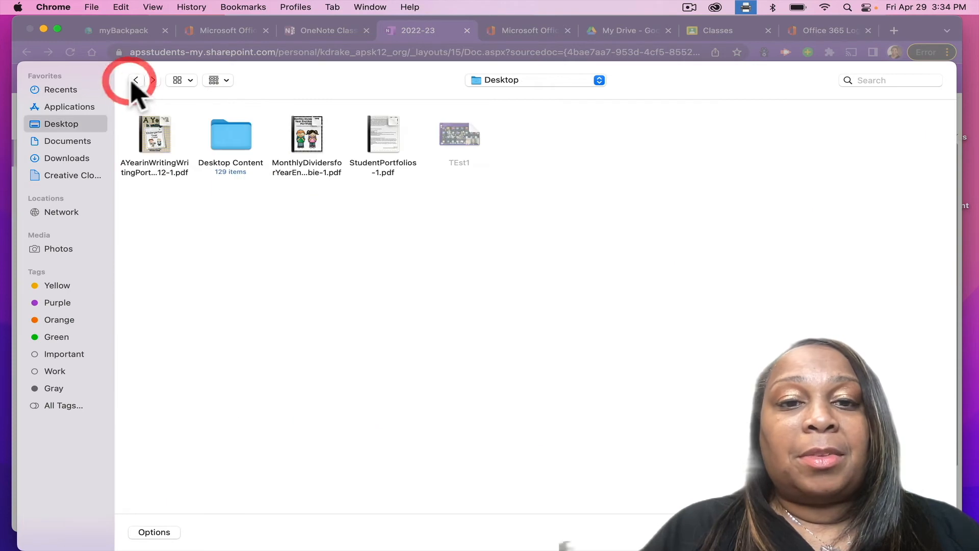
pyautogui.click(159, 136)
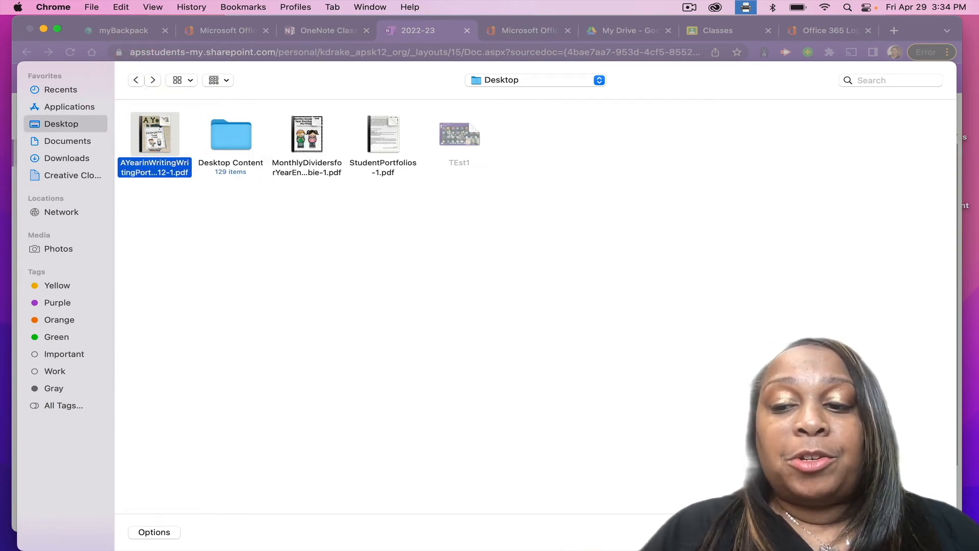
pyautogui.click(925, 531)
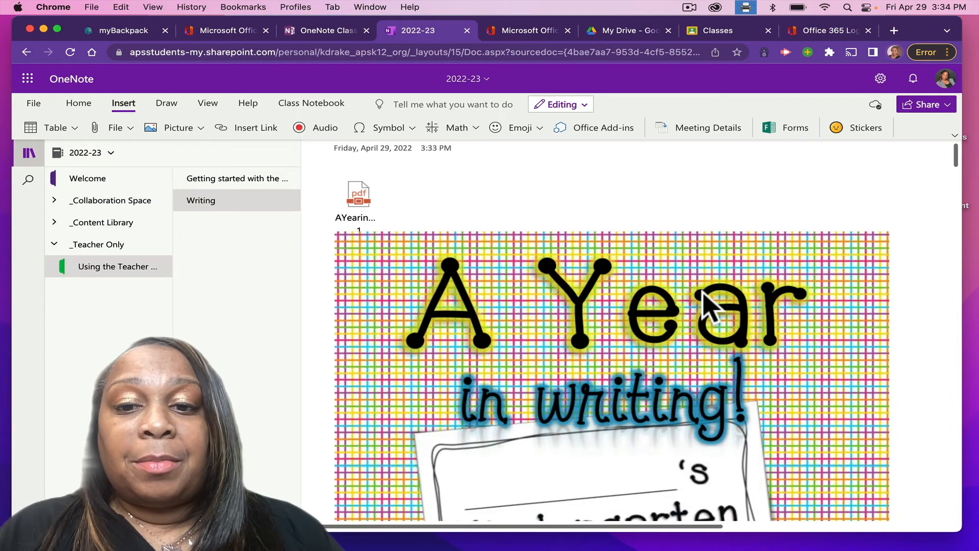
pyautogui.scroll(-3, 711, 306)
pyautogui.scroll(-10, 712, 306)
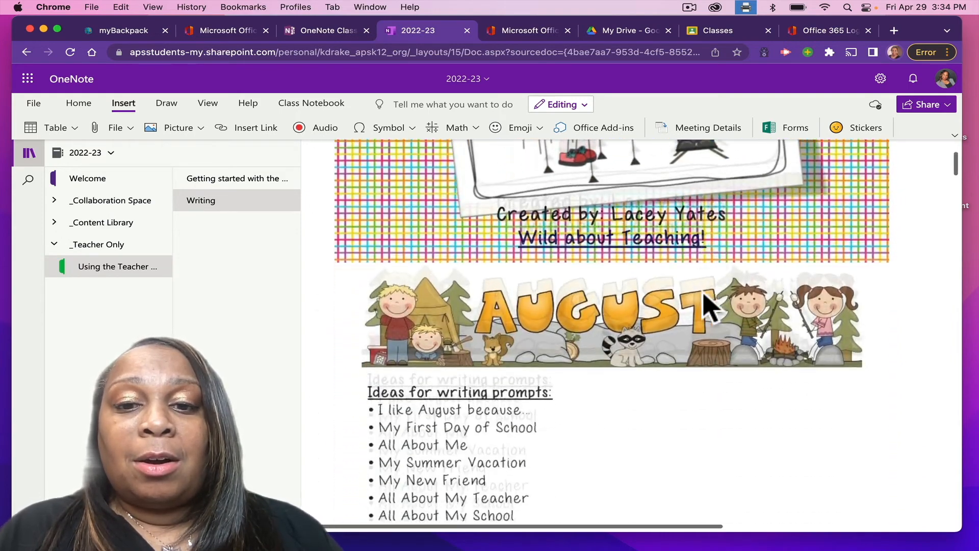
pyautogui.scroll(-8, 712, 306)
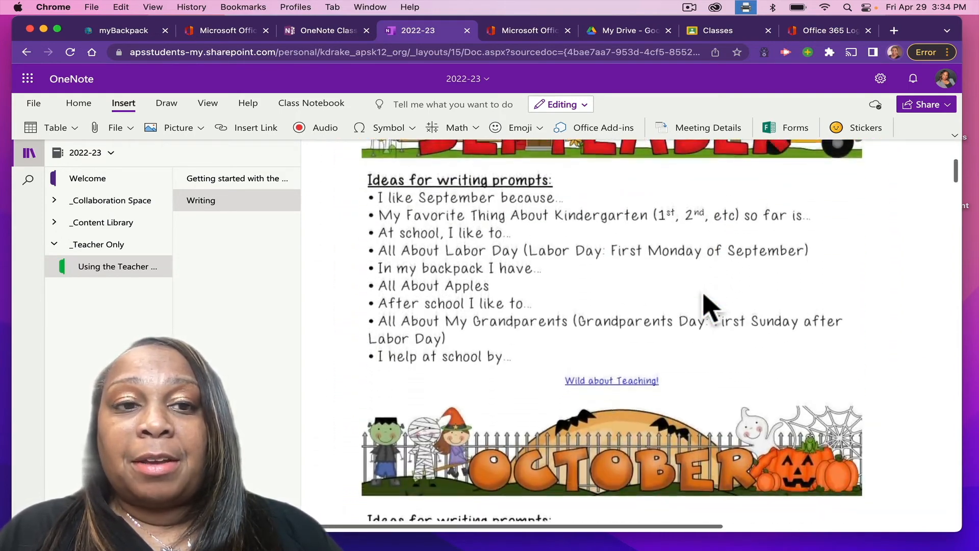
# Look through the A Year in Writing printout on the Writing page and the drawing tools available for marking it up.
pyautogui.scroll(-1, 711, 306)
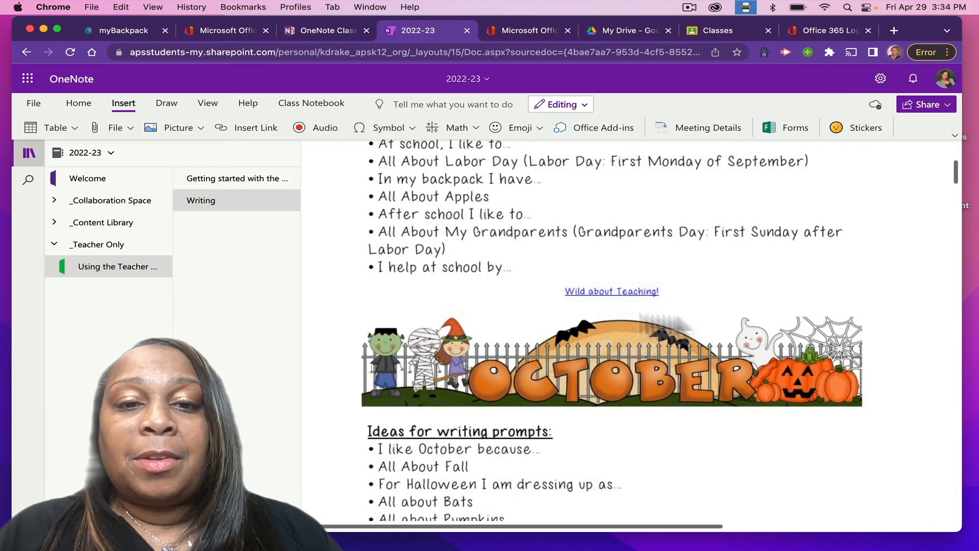
pyautogui.click(168, 103)
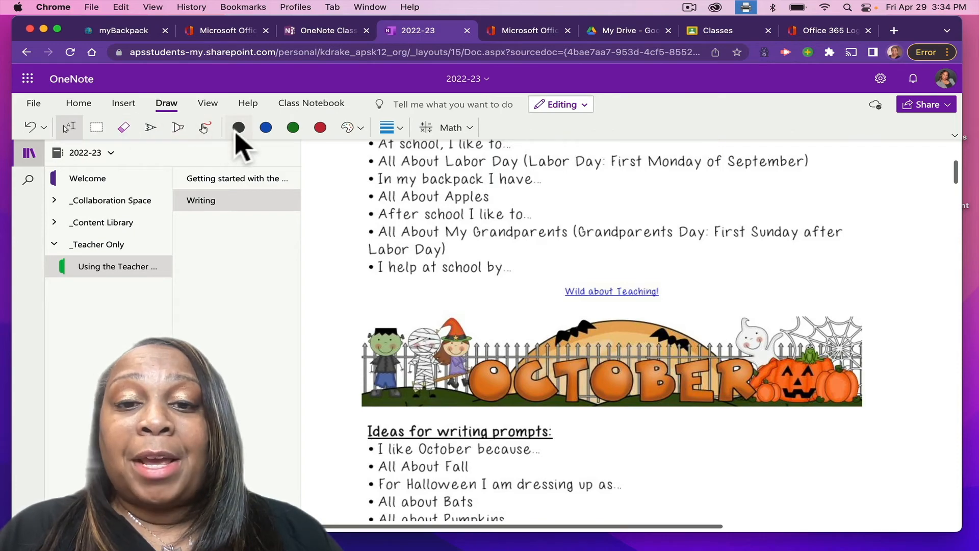
pyautogui.scroll(3, 436, 217)
pyautogui.scroll(15, 437, 217)
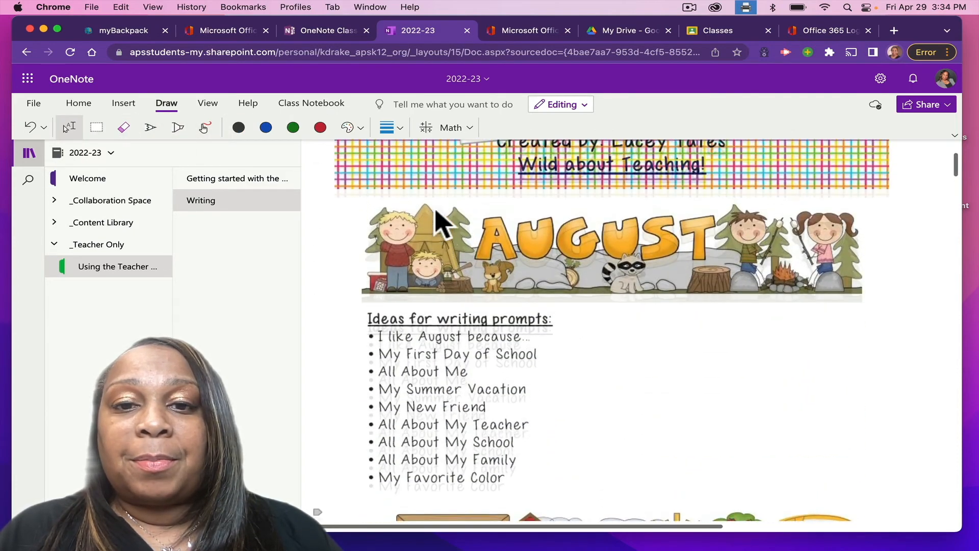
pyautogui.scroll(2, 440, 221)
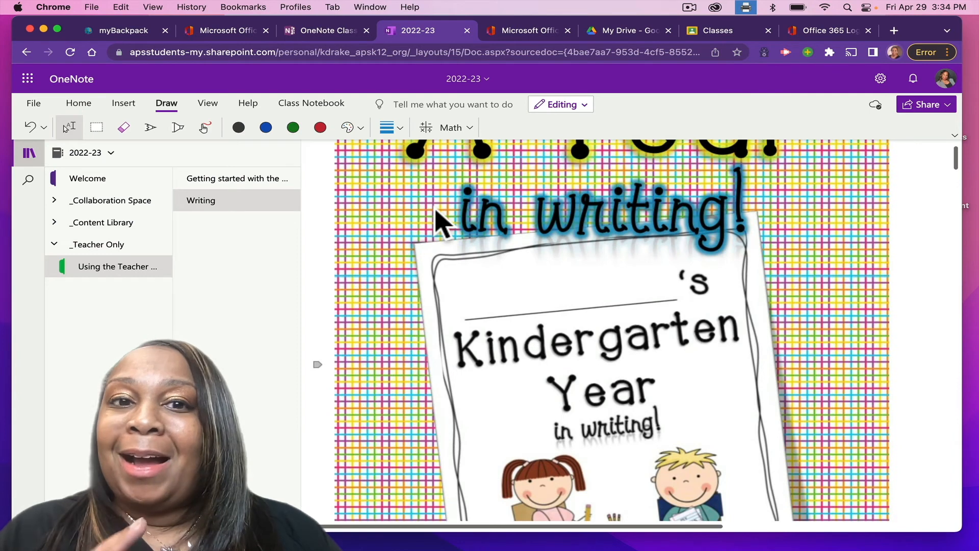
pyautogui.click(77, 104)
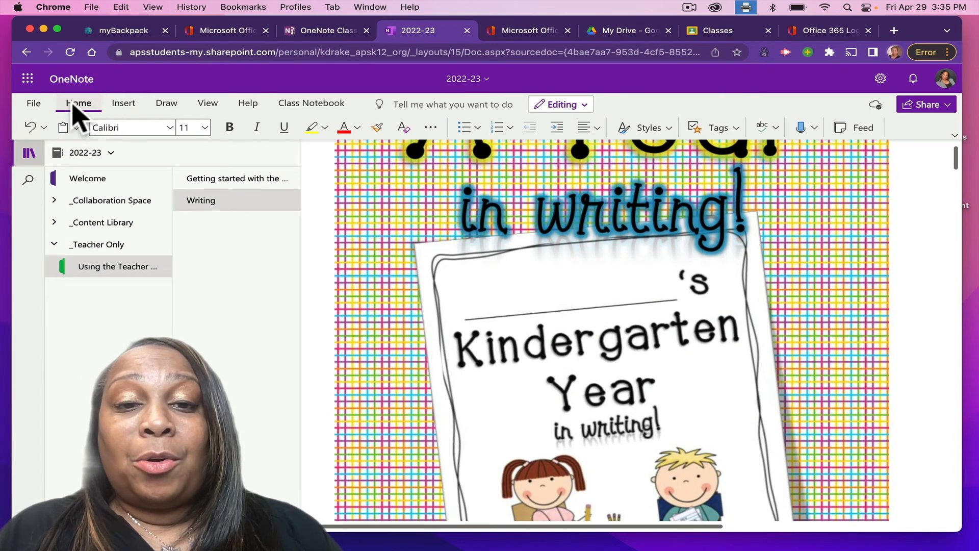
# Open student management for class notebooks and choose the 2022-23 notebook for adding students.
pyautogui.click(302, 104)
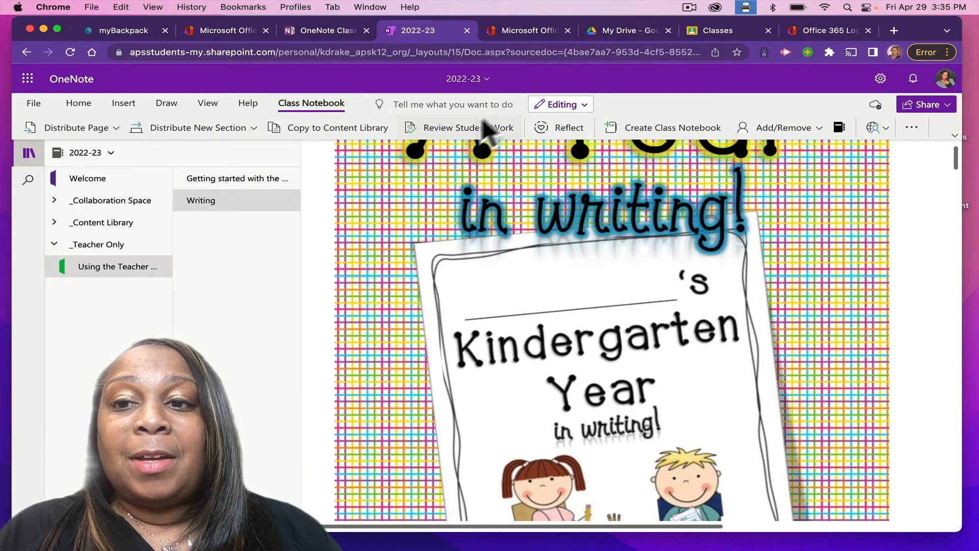
pyautogui.click(799, 130)
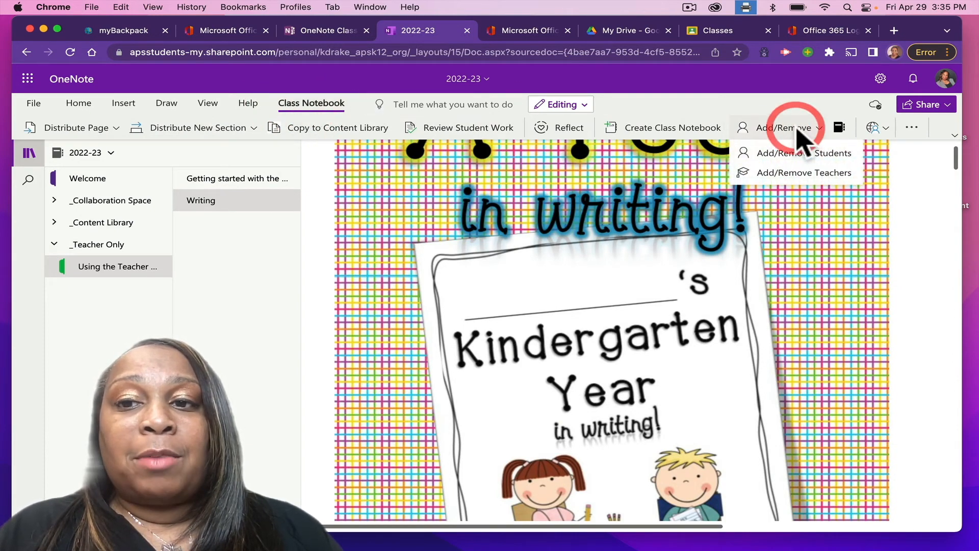
pyautogui.click(797, 154)
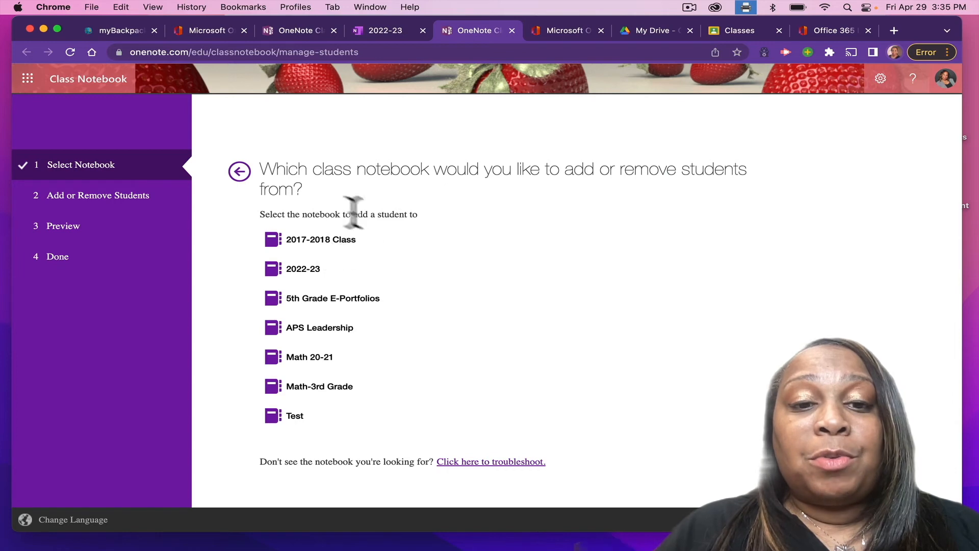
pyautogui.click(307, 275)
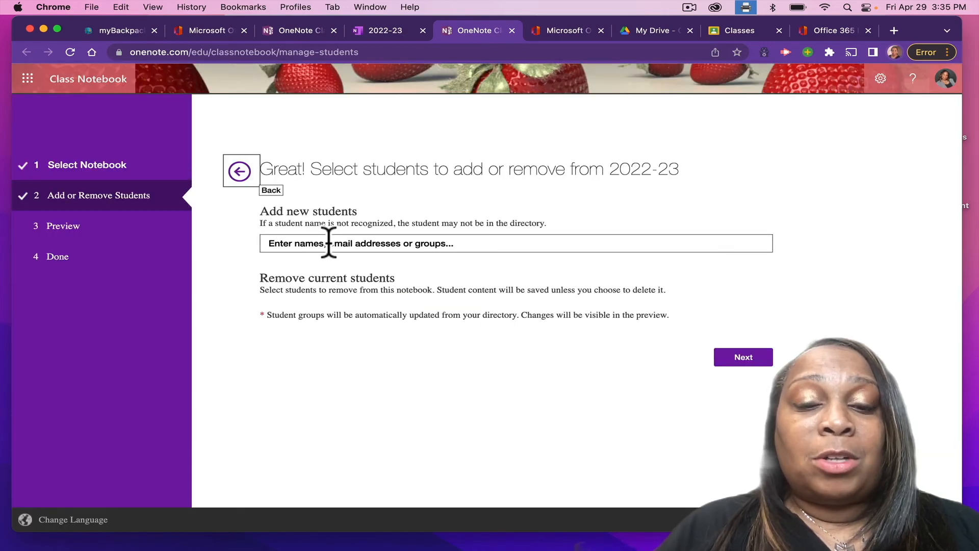
# Find the first student in the directory and add them to the new students list.
pyautogui.click(329, 243)
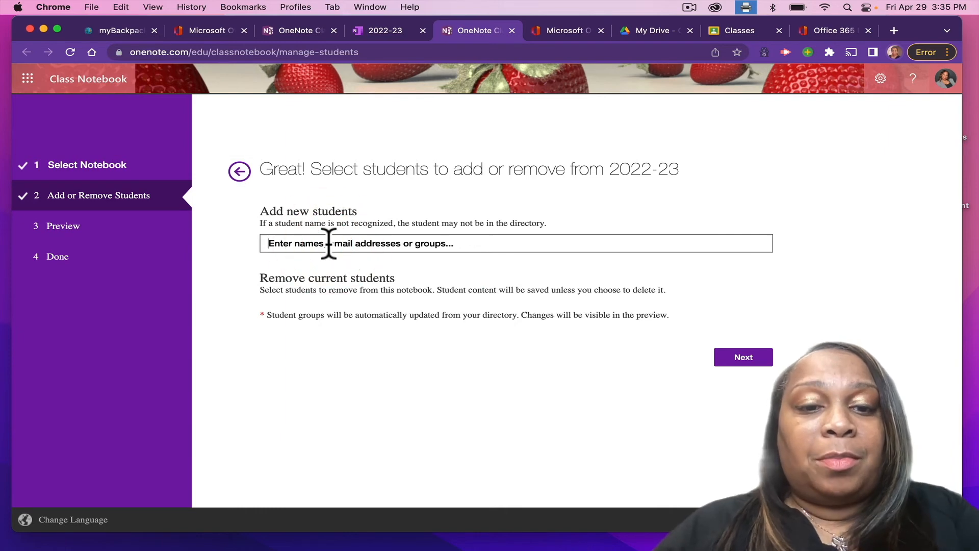
pyautogui.write('t')
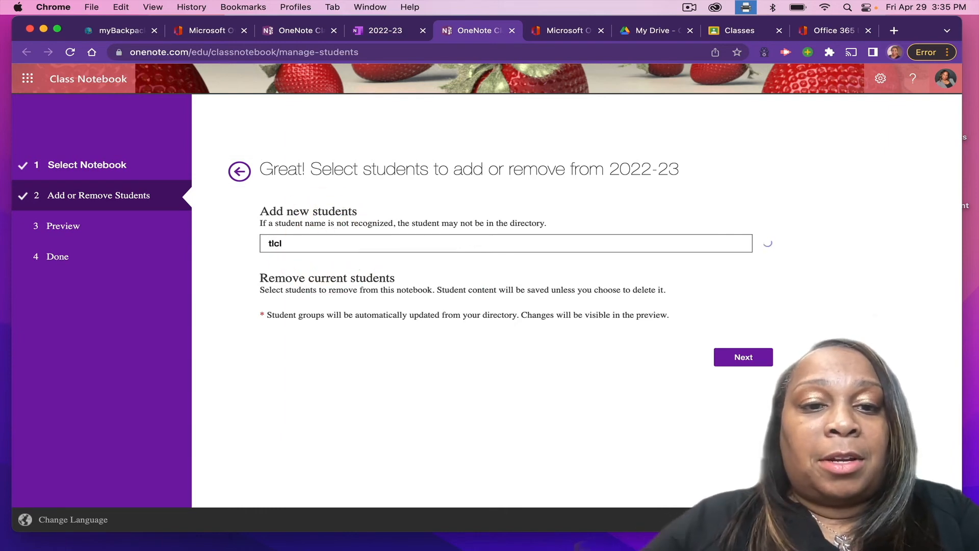
pyautogui.write('lcl')
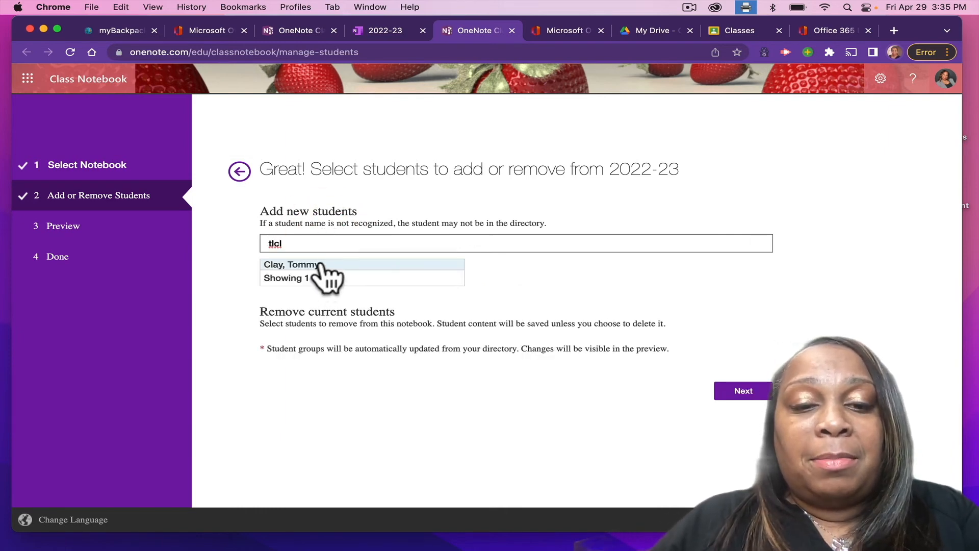
pyautogui.click(318, 264)
pyautogui.write('d')
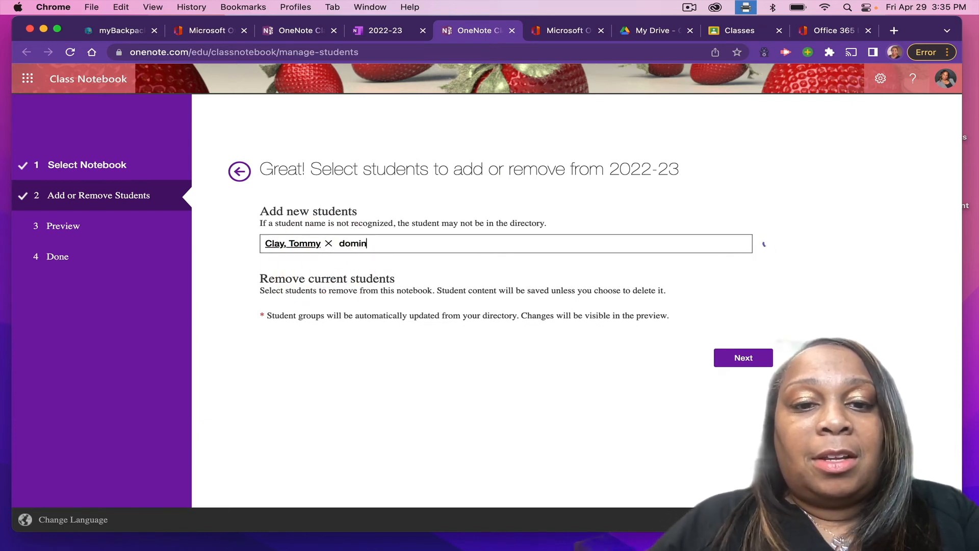
pyautogui.write('omin')
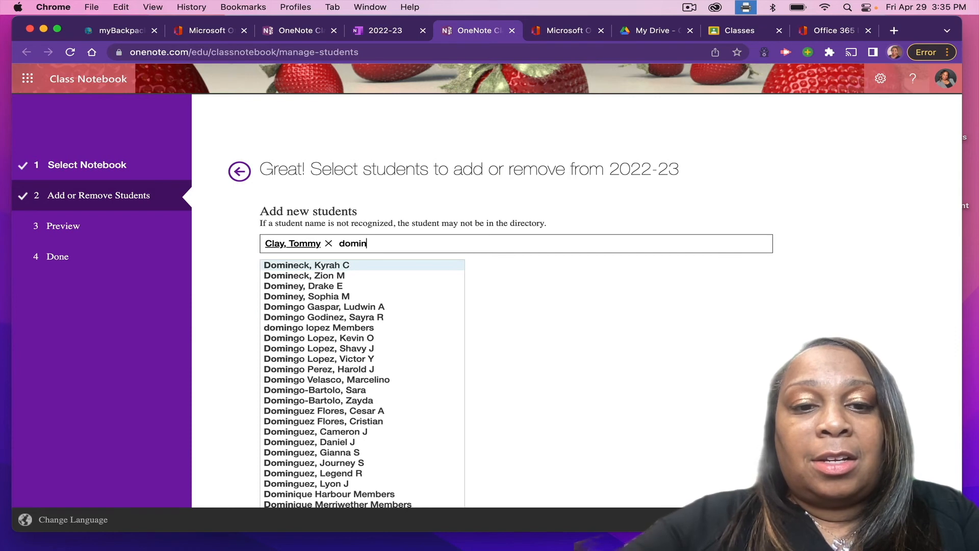
pyautogui.write('i')
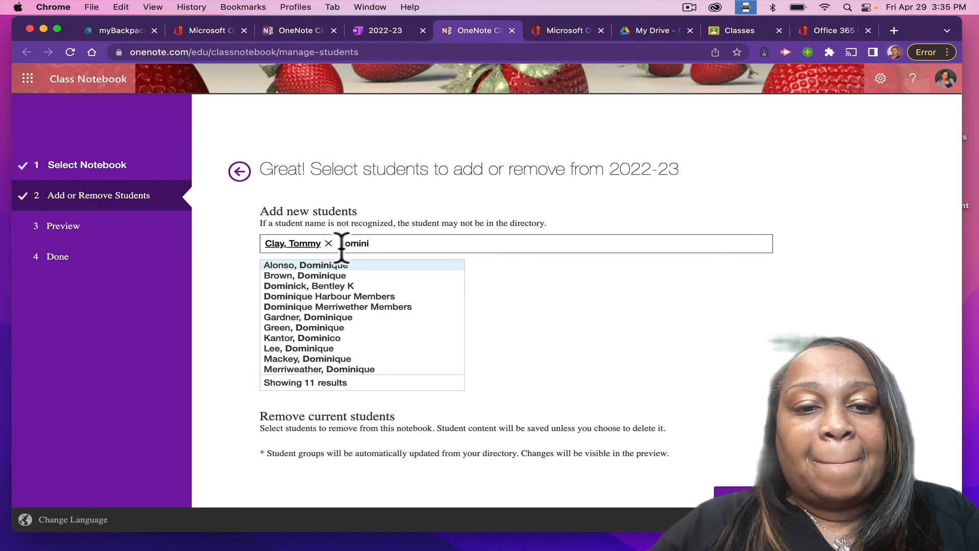
pyautogui.press('BackSpace')
pyautogui.press('BackSpace')
pyautogui.press('BackSpace')
pyautogui.press('BackSpace')
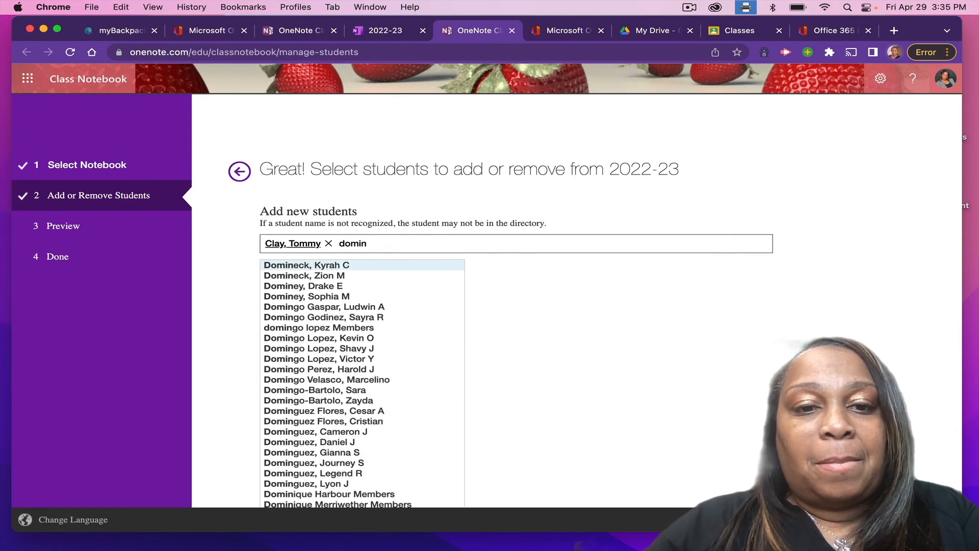
# Find the second student by last name, add them to the list, and update the notebook with both new students.
pyautogui.write('har')
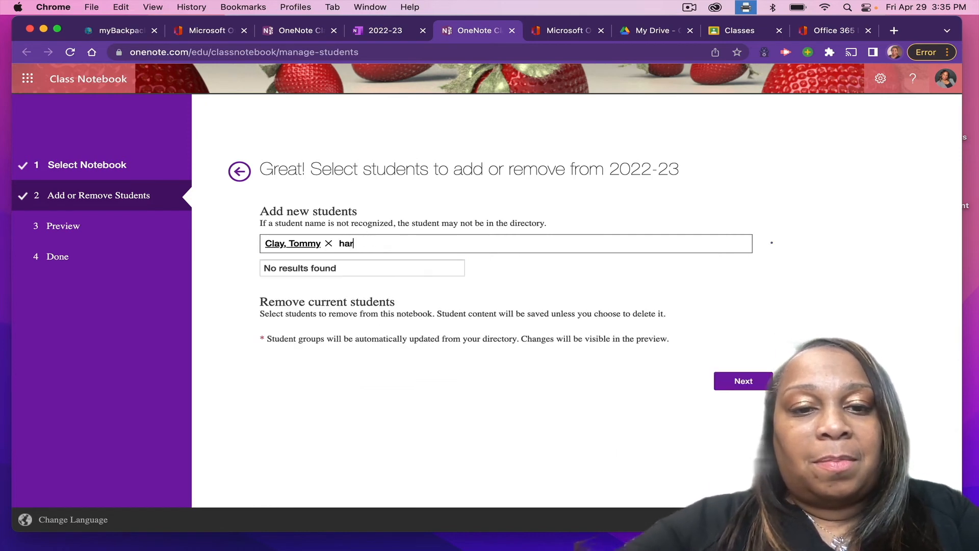
pyautogui.write('bour, do')
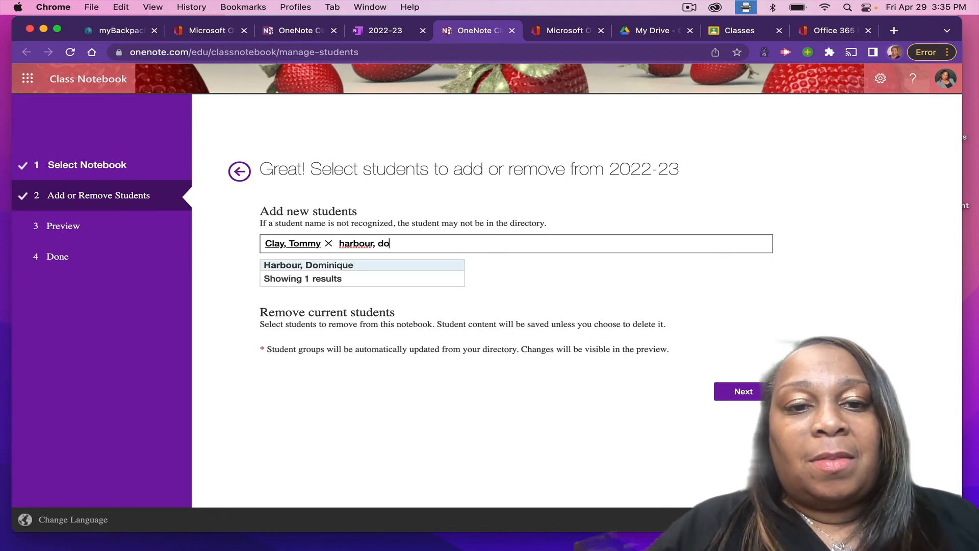
pyautogui.click(302, 266)
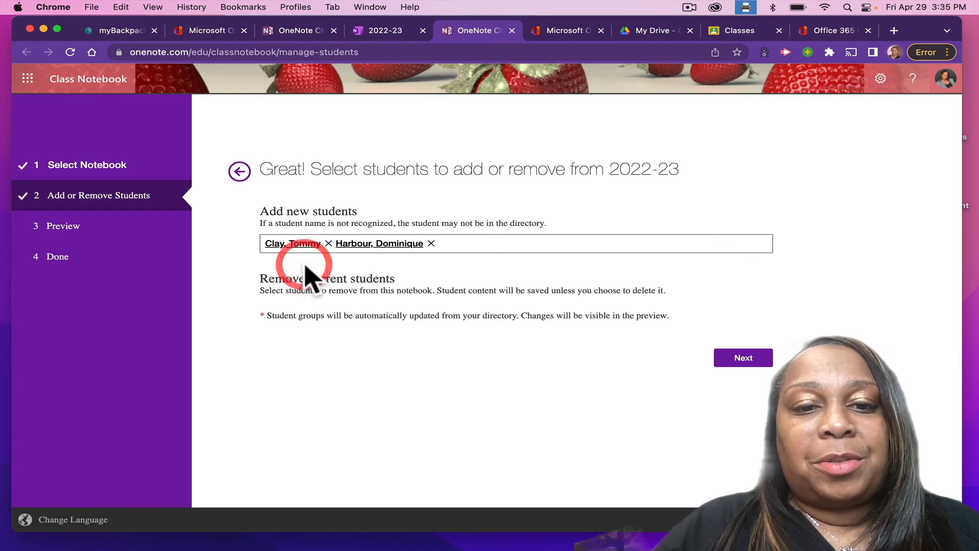
pyautogui.click(719, 360)
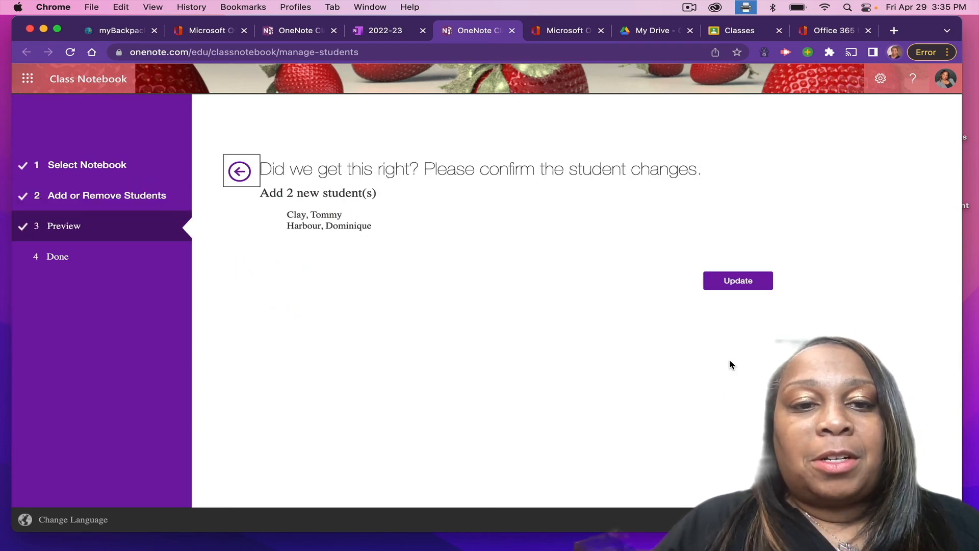
pyautogui.click(730, 280)
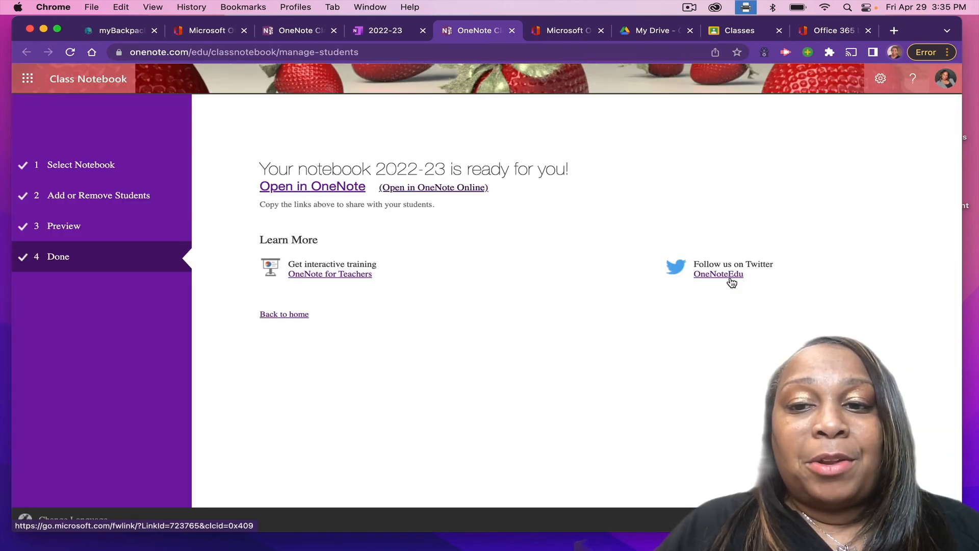
# Open the updated notebook in OneNote Online and view the second student's sections and the Writing page in the _Teacher Only group.
pyautogui.click(427, 191)
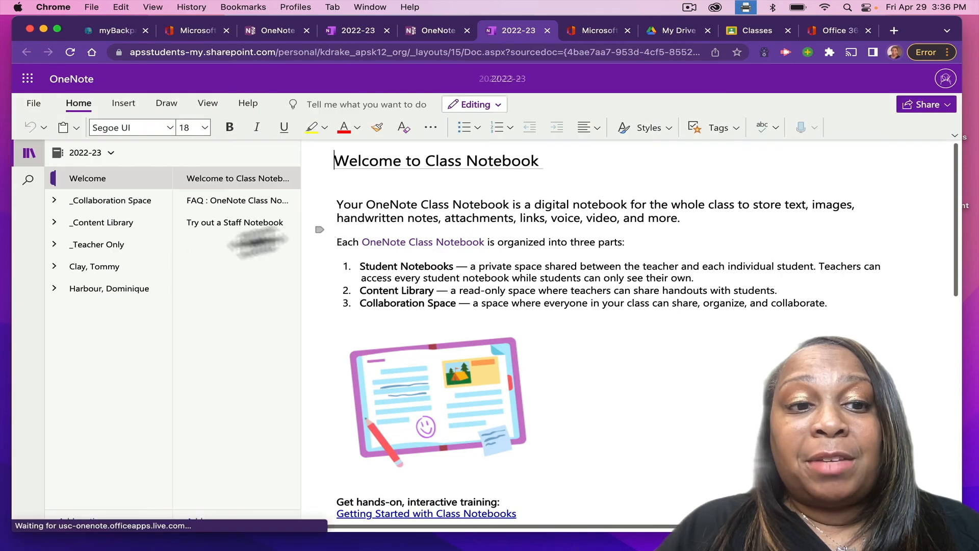
pyautogui.click(55, 288)
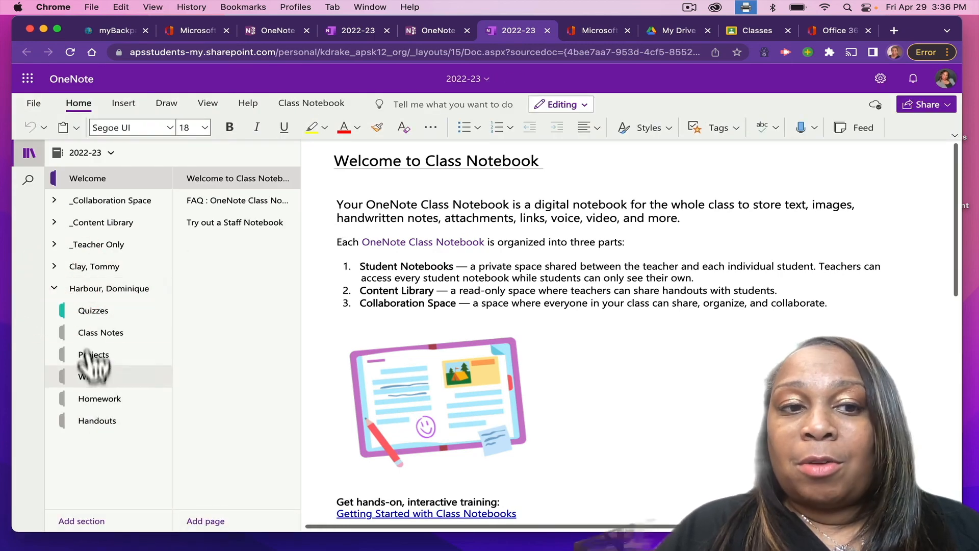
pyautogui.click(82, 247)
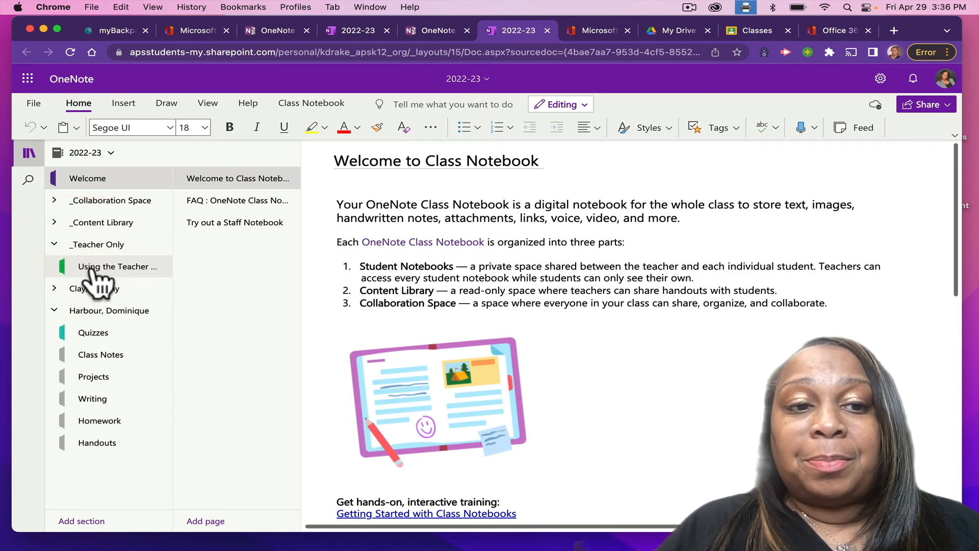
pyautogui.click(86, 266)
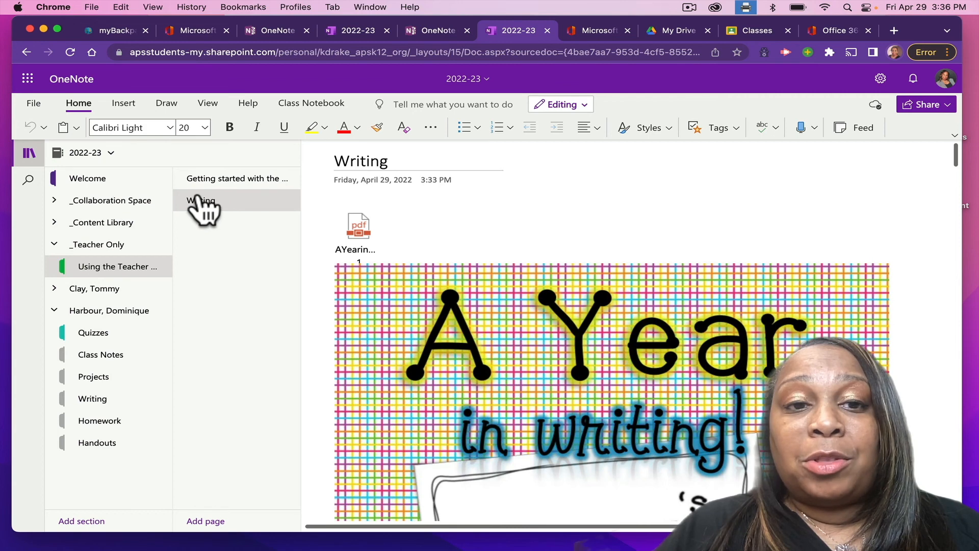
# Distribute the Writing page to the Writing section of every student's notebook.
pyautogui.click(305, 110)
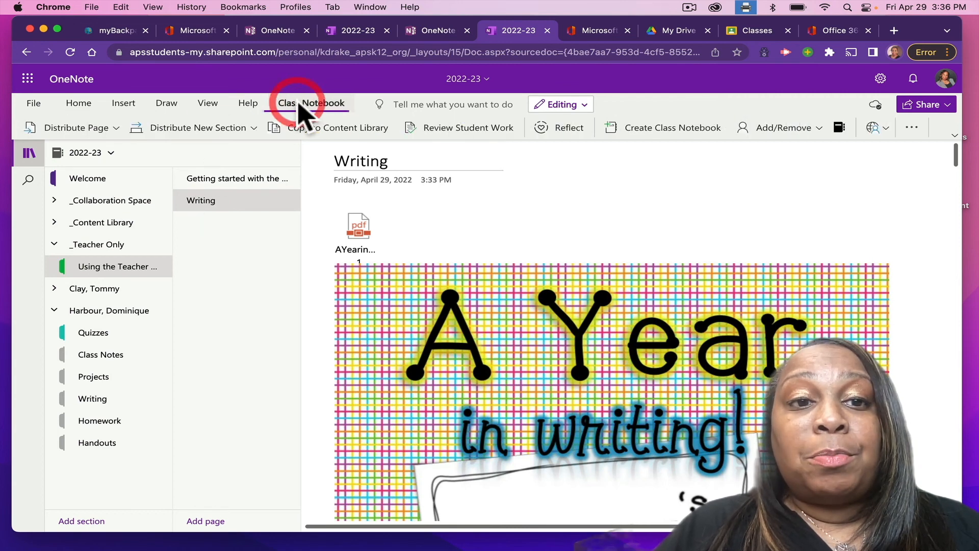
pyautogui.click(116, 129)
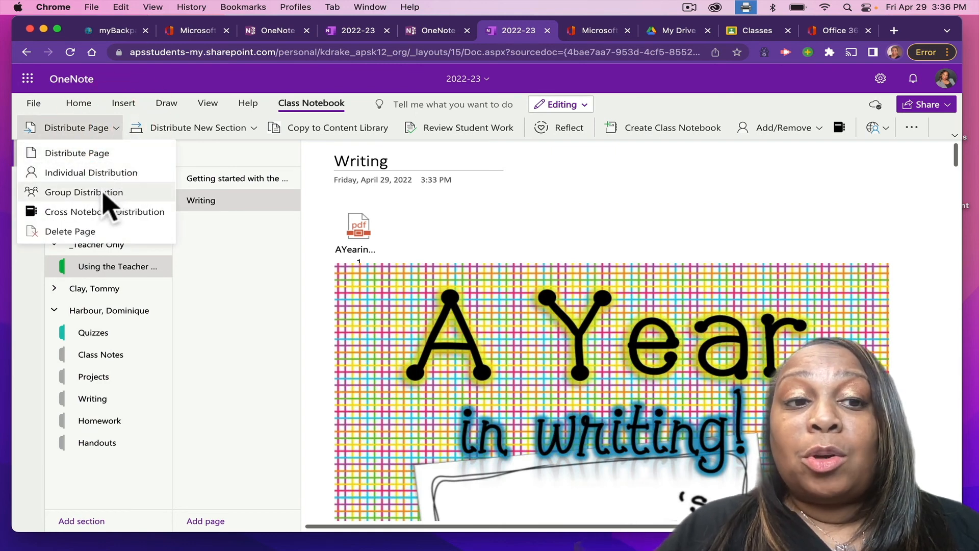
pyautogui.click(102, 153)
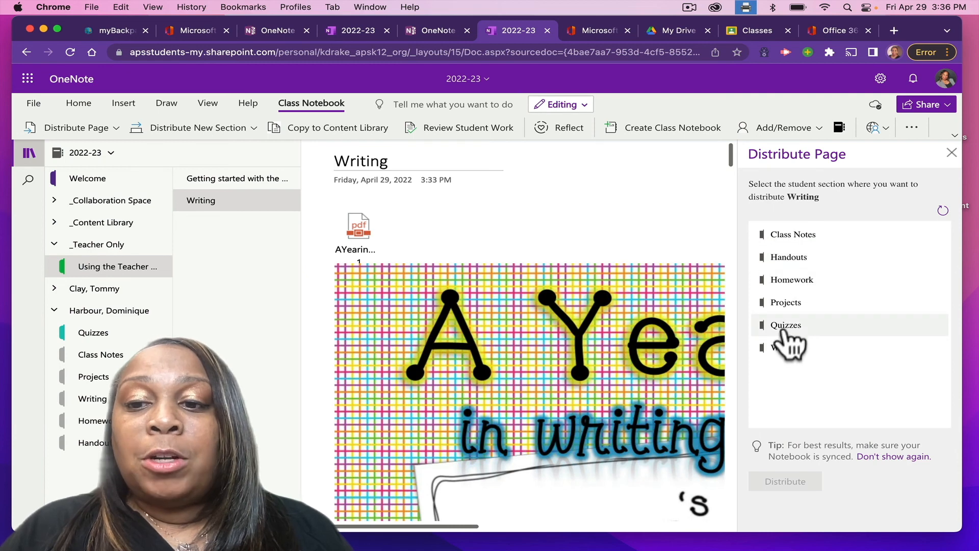
pyautogui.click(777, 352)
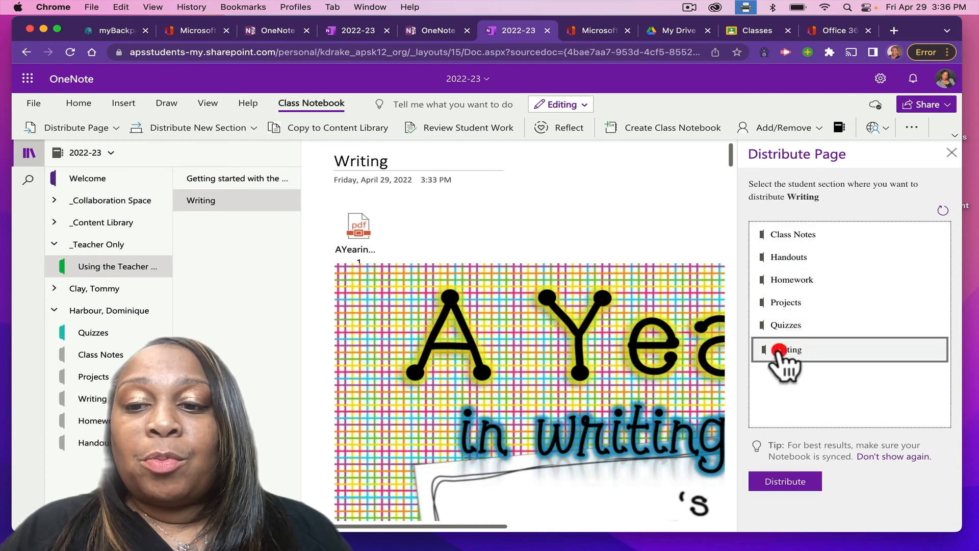
pyautogui.click(783, 482)
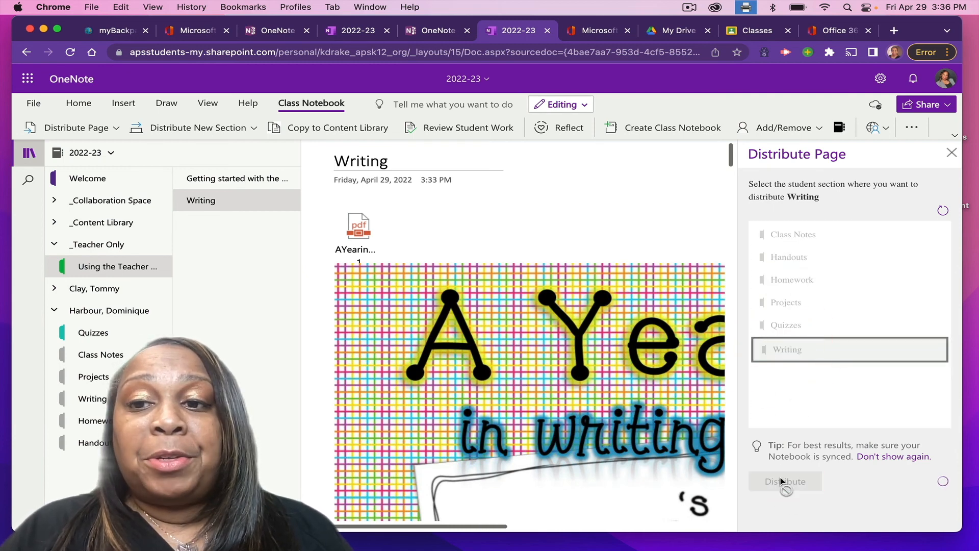